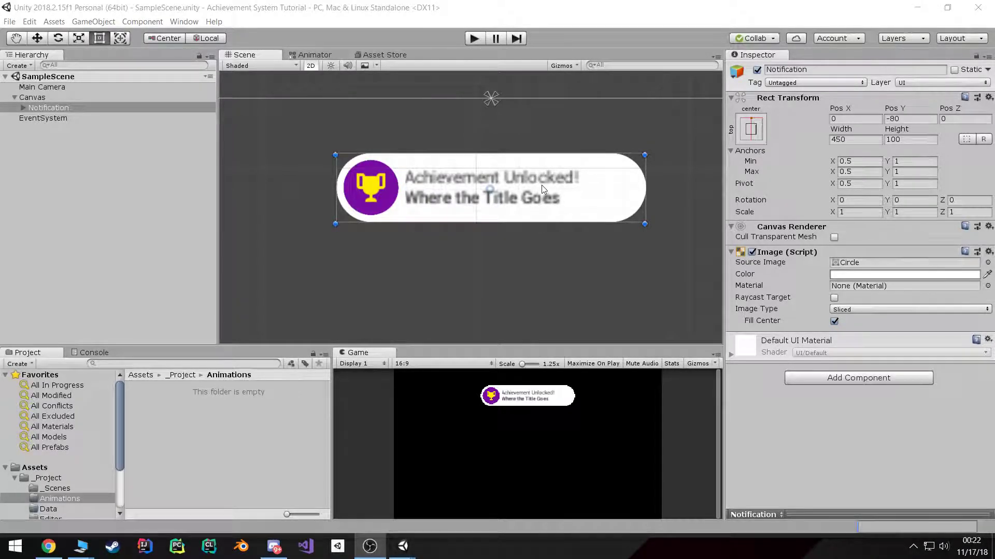
- Recentre the scene view on the notification and add a Canvas Group component to Notification
{"action": "middle_click_drag", "start_coordinate": [485, 197], "coordinate": [506, 190]}
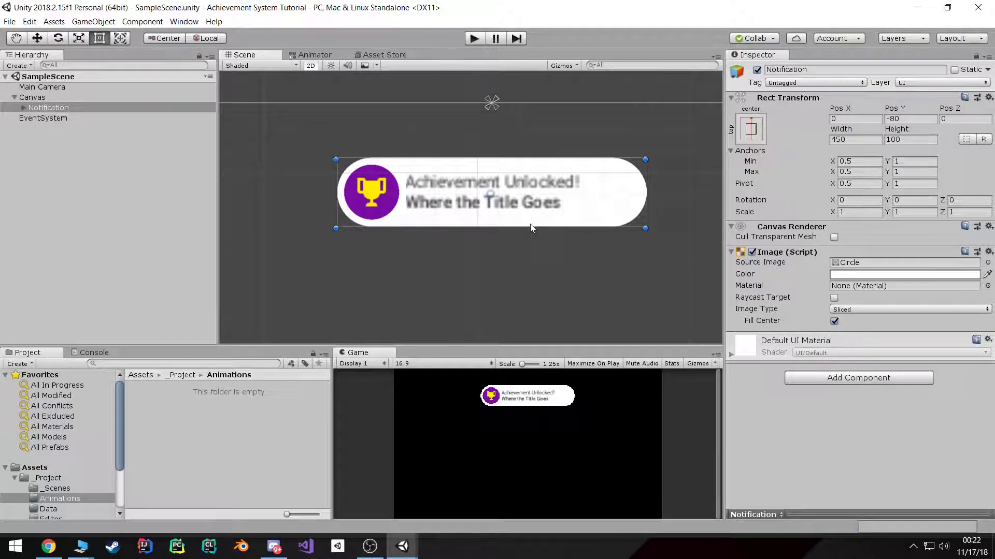
{"action": "middle_click_drag", "start_coordinate": [530, 223], "coordinate": [530, 214]}
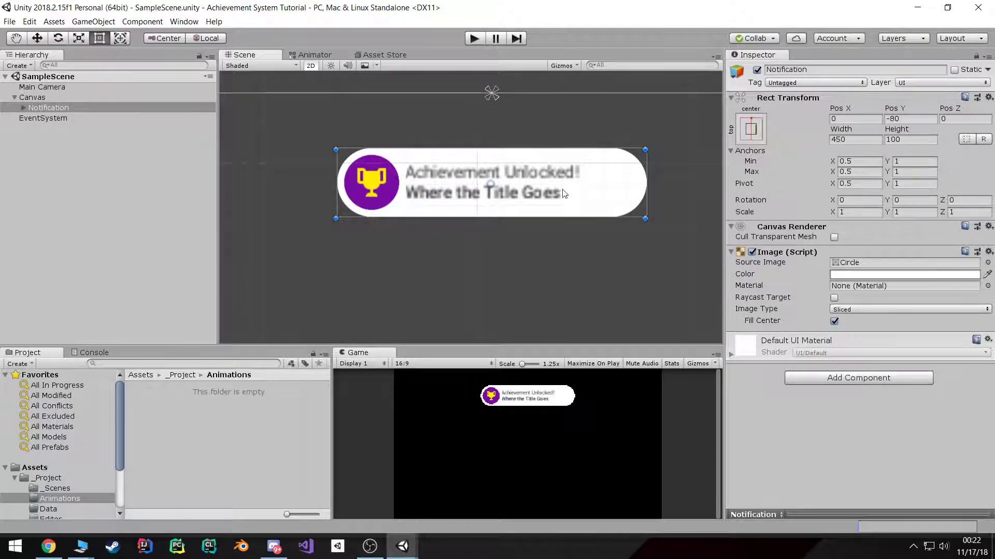
{"action": "middle_click_drag", "start_coordinate": [593, 216], "coordinate": [586, 213]}
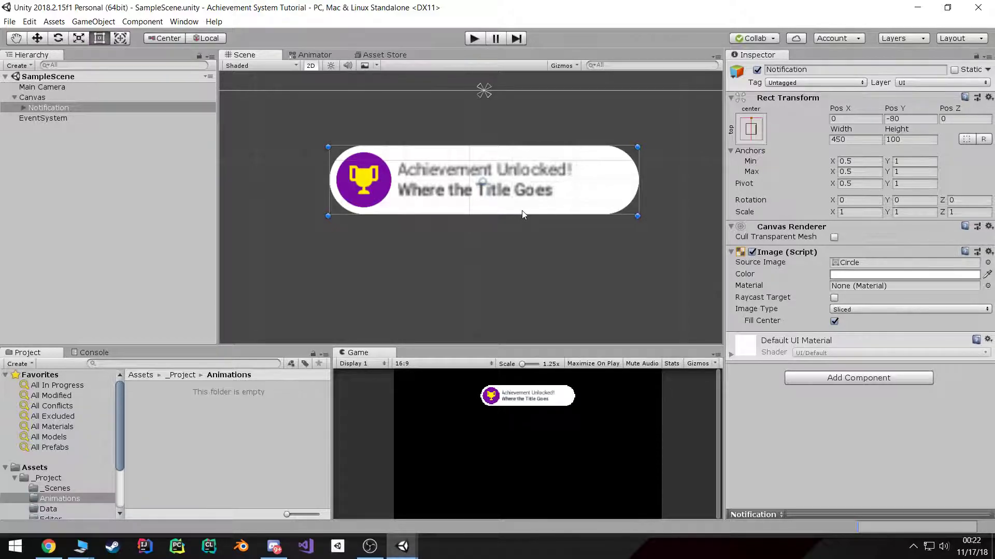
{"action": "middle_click_drag", "start_coordinate": [579, 216], "coordinate": [598, 201]}
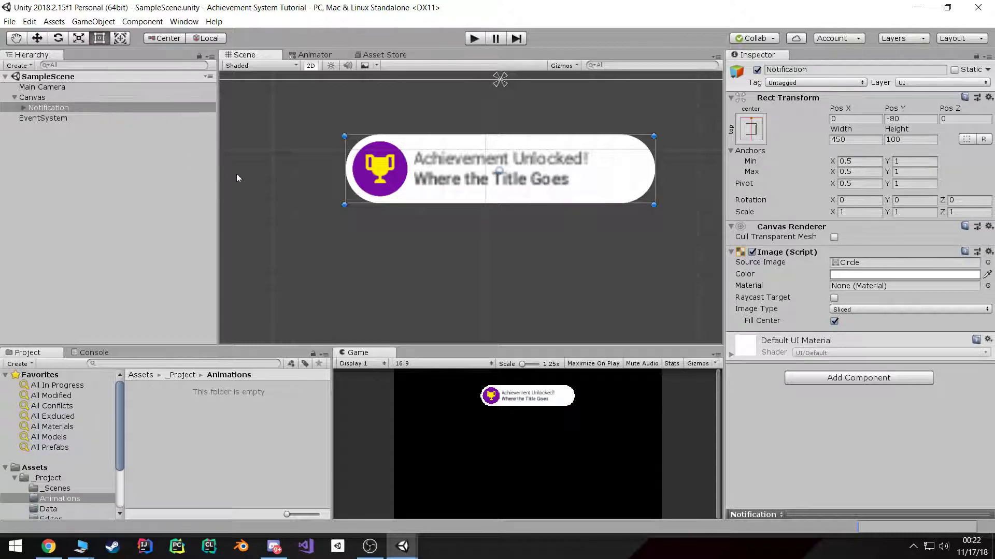
{"action": "left_click", "coordinate": [840, 377]}
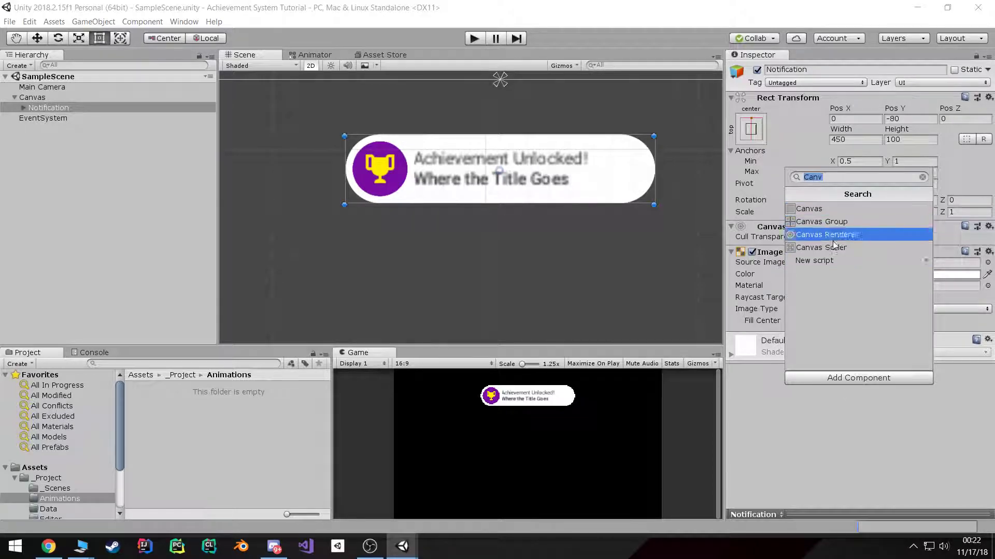
{"action": "left_click", "coordinate": [846, 223]}
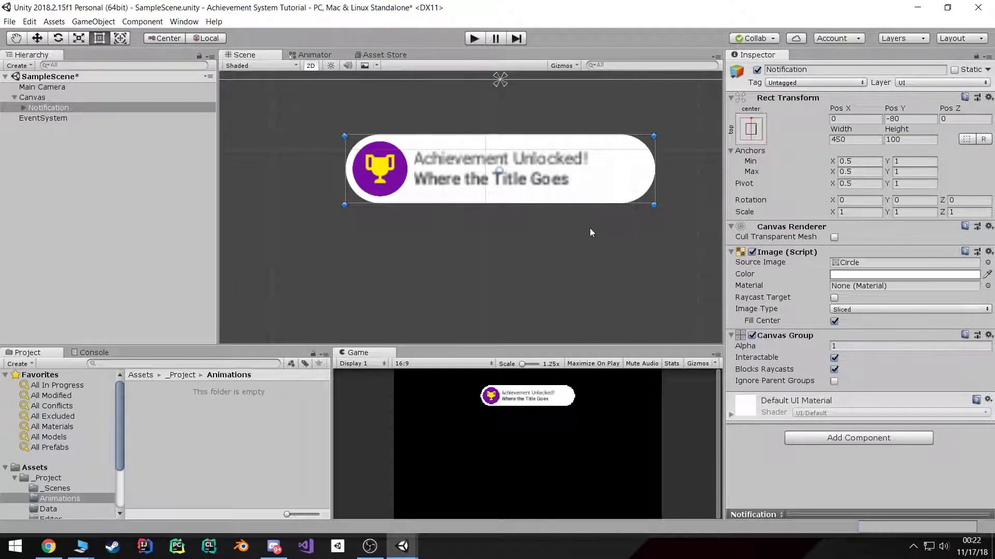
- Test the Canvas Group fade by lowering Alpha to 0.25, then restore it to 1
{"action": "middle_click_drag", "start_coordinate": [644, 269], "coordinate": [638, 268]}
{"action": "mouse_move", "coordinate": [824, 350]}
{"action": "left_mouse_down"}
{"action": "mouse_move", "coordinate": [801, 353]}
{"action": "mouse_move", "coordinate": [819, 352]}
{"action": "left_mouse_up"}
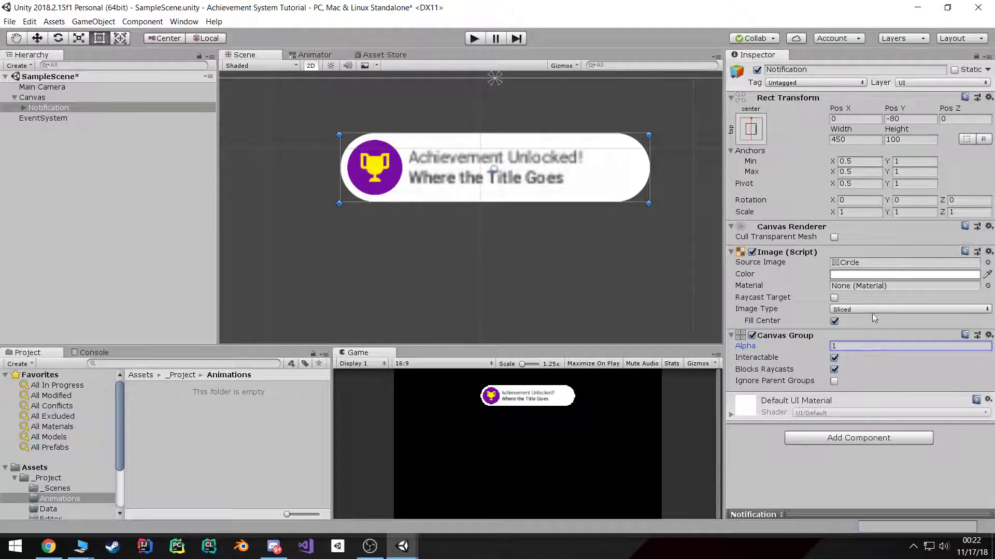
{"action": "middle_click_drag", "start_coordinate": [593, 207], "coordinate": [589, 206]}
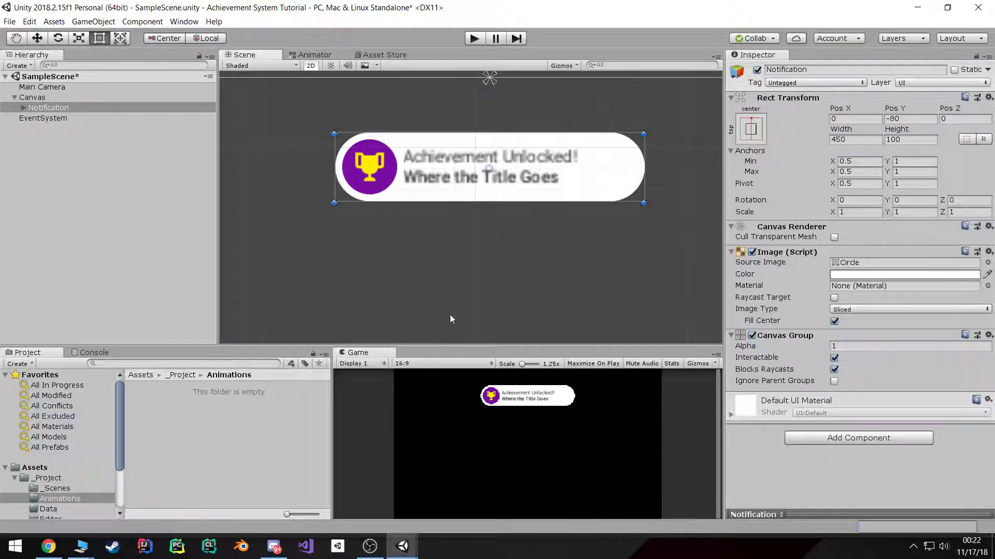
{"action": "left_click_drag", "start_coordinate": [450, 345], "coordinate": [454, 292]}
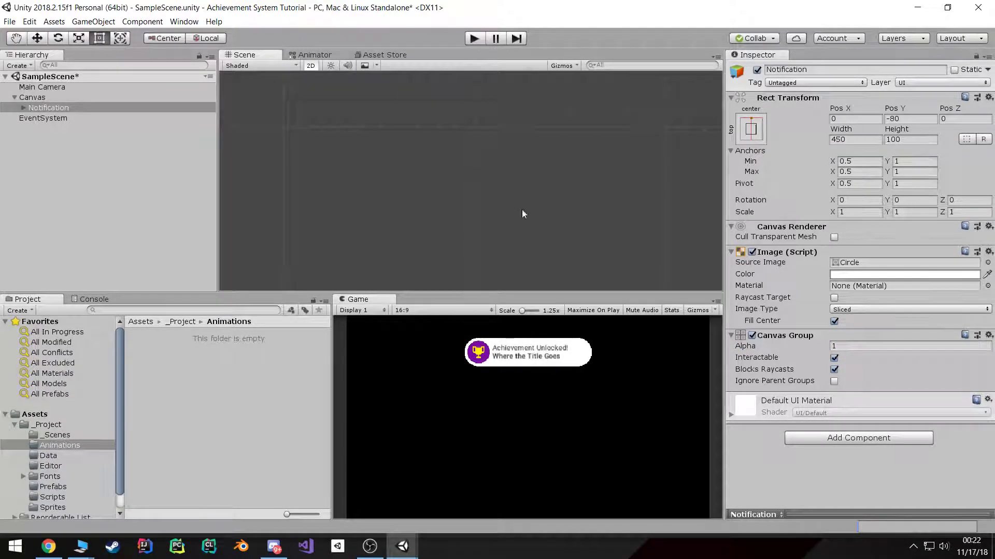
- Open the Animation window, dock it along the bottom, and select Notification
{"action": "scroll", "coordinate": [506, 237], "scroll_direction": "up", "scroll_amount": 2}
{"action": "middle_click_drag", "start_coordinate": [509, 164], "coordinate": [437, 229]}
{"action": "left_click", "coordinate": [184, 21]}
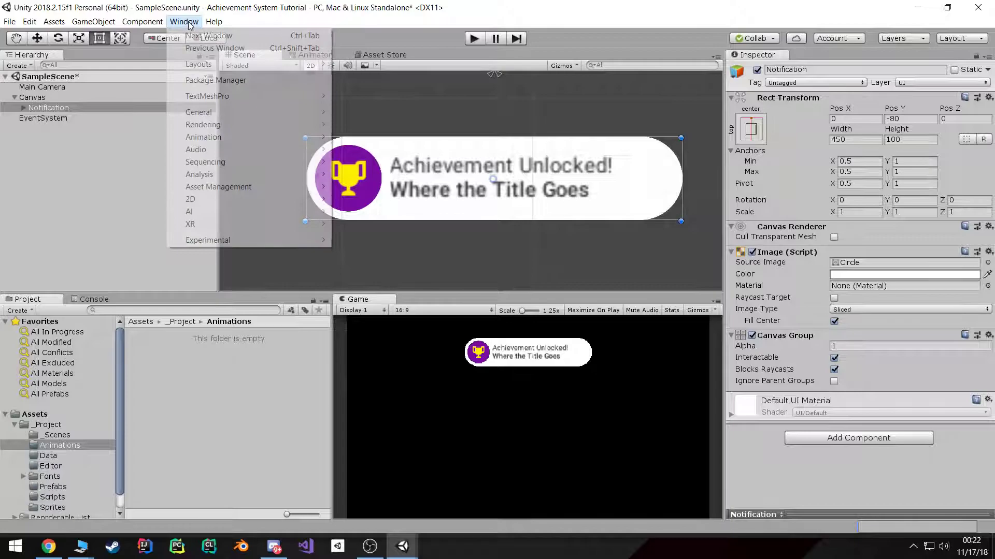
{"action": "mouse_move", "coordinate": [216, 141]}
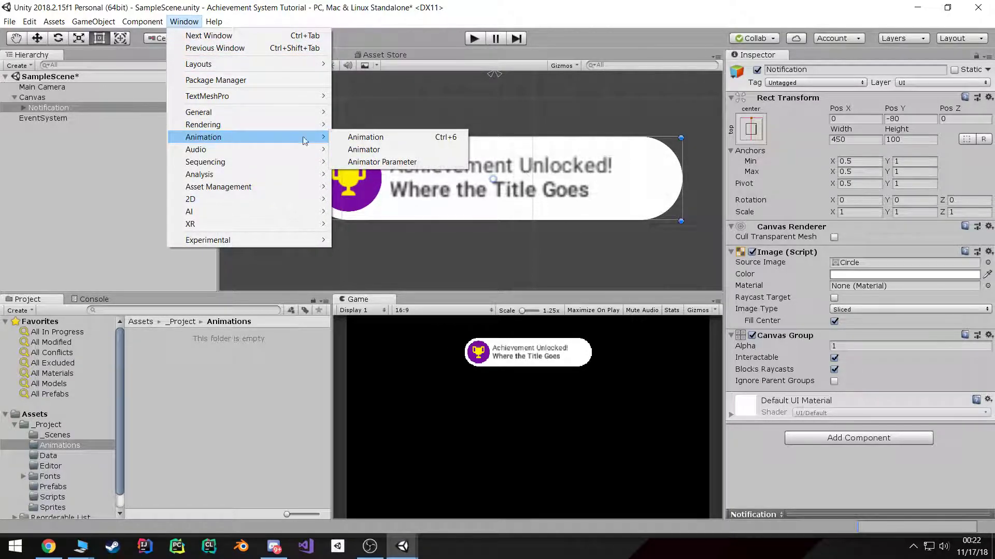
{"action": "left_click", "coordinate": [395, 137]}
{"action": "left_click_drag", "start_coordinate": [39, 19], "coordinate": [415, 530]}
{"action": "key", "text": "f"}
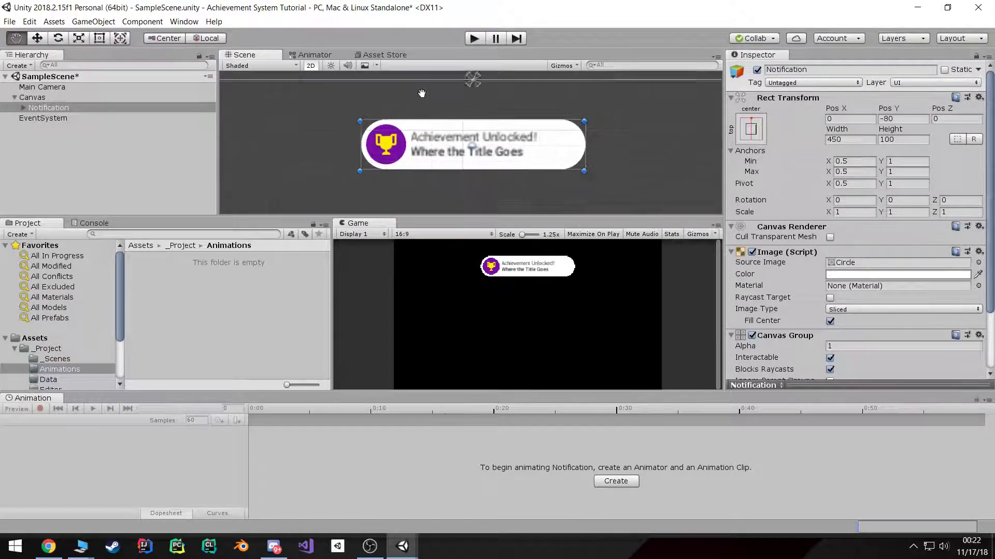
{"action": "left_click", "coordinate": [64, 109]}
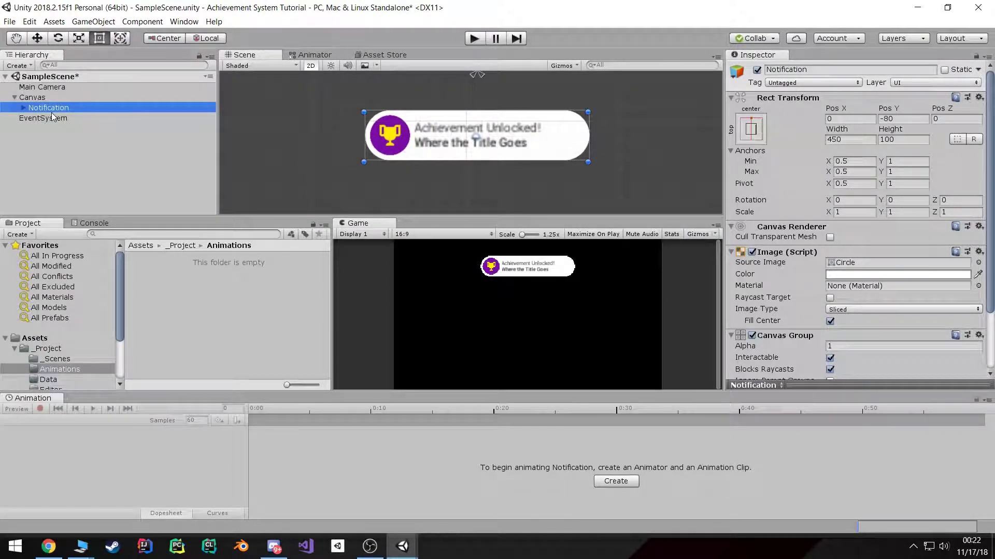
- Create a clip named achievement_notification_appear saved in _Project/Animations
{"action": "left_click", "coordinate": [614, 482]}
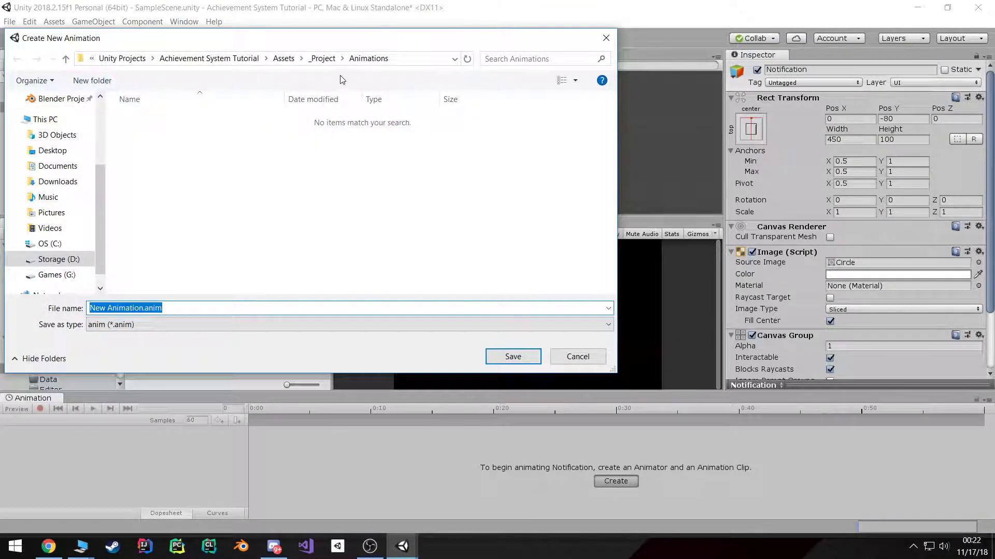
{"action": "left_click", "coordinate": [324, 58]}
{"action": "double_click", "coordinate": [176, 133]}
{"action": "left_click", "coordinate": [148, 308]}
{"action": "left_click_drag", "start_coordinate": [144, 308], "coordinate": [25, 306]}
{"action": "type", "text": "achievement_notification_appear"}
{"action": "key", "text": "Return"}
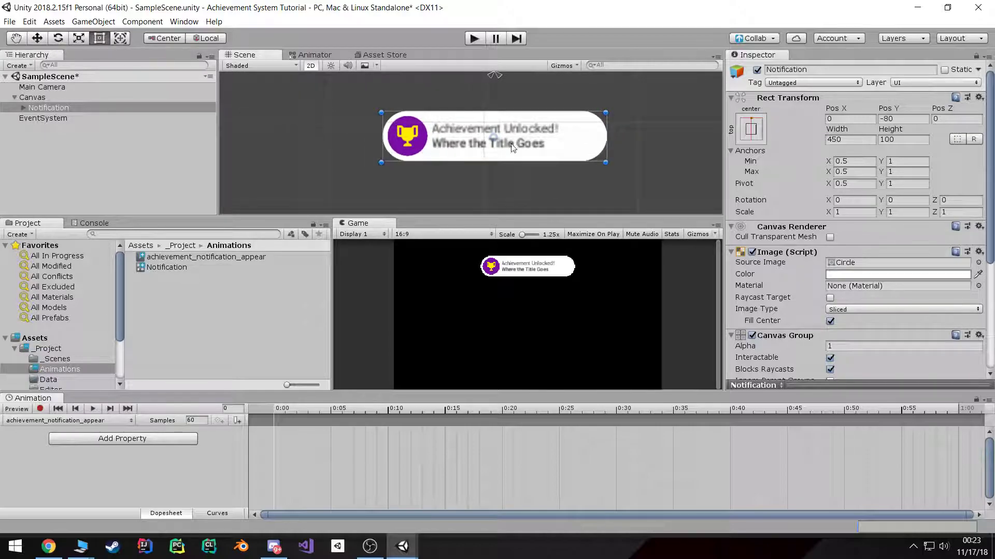
- Turn on recording and keyframe the Notification's Width at 100 on frame 0
{"action": "left_click", "coordinate": [39, 409]}
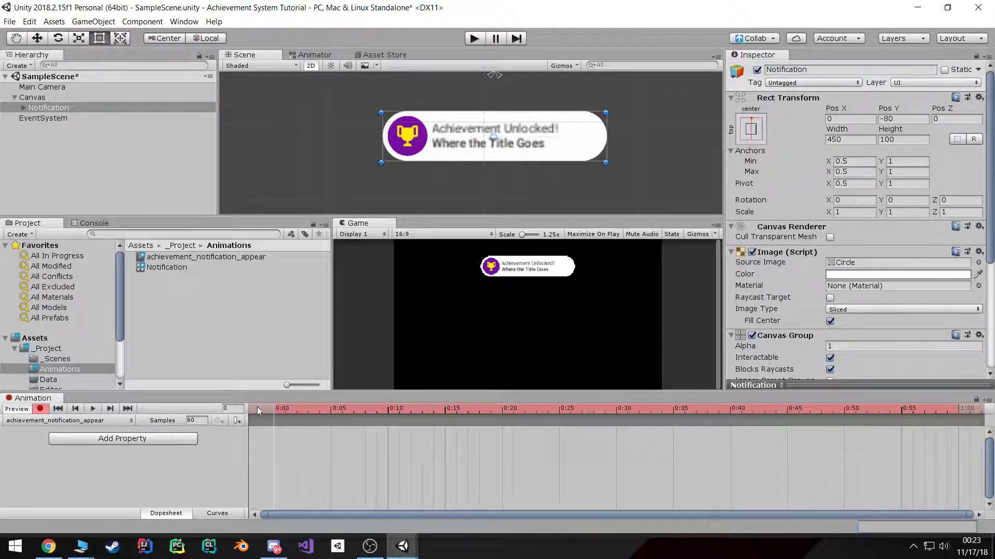
{"action": "left_click", "coordinate": [65, 108]}
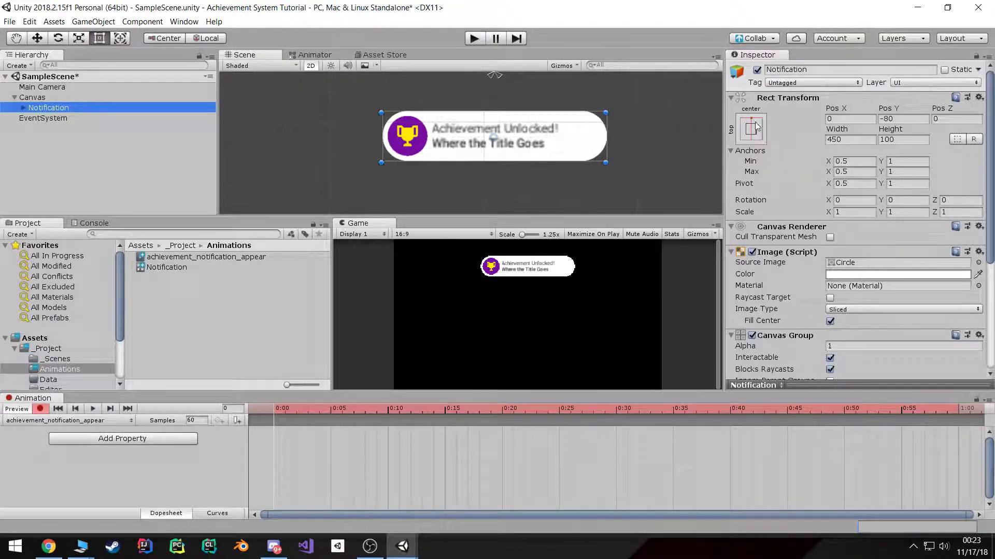
{"action": "left_click", "coordinate": [849, 140]}
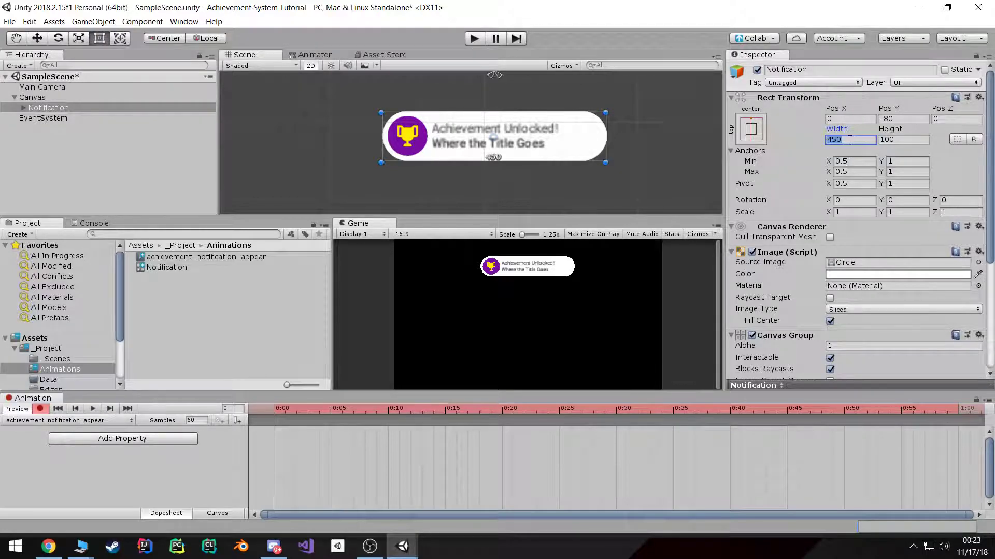
{"action": "left_click", "coordinate": [285, 412]}
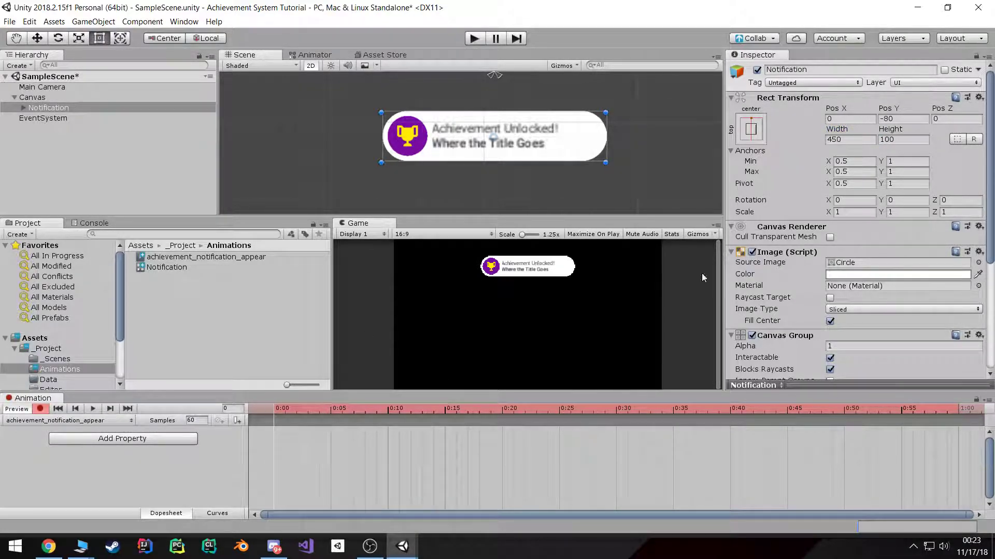
{"action": "left_click", "coordinate": [865, 141]}
{"action": "type", "text": "100"}
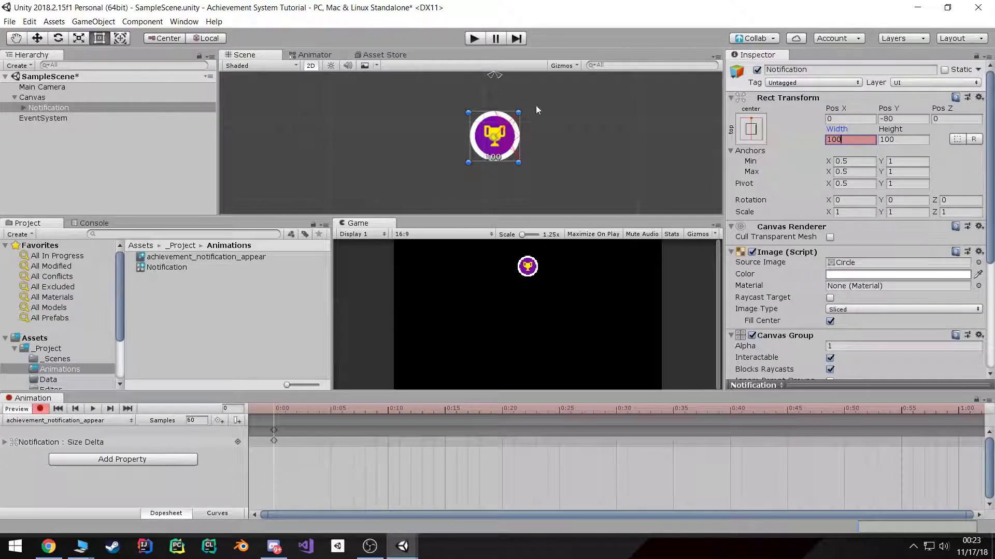
- Keyframe Width 450 at frame 15 and preview the widening
{"action": "left_click_drag", "start_coordinate": [278, 413], "coordinate": [446, 424]}
{"action": "type", "text": "450"}
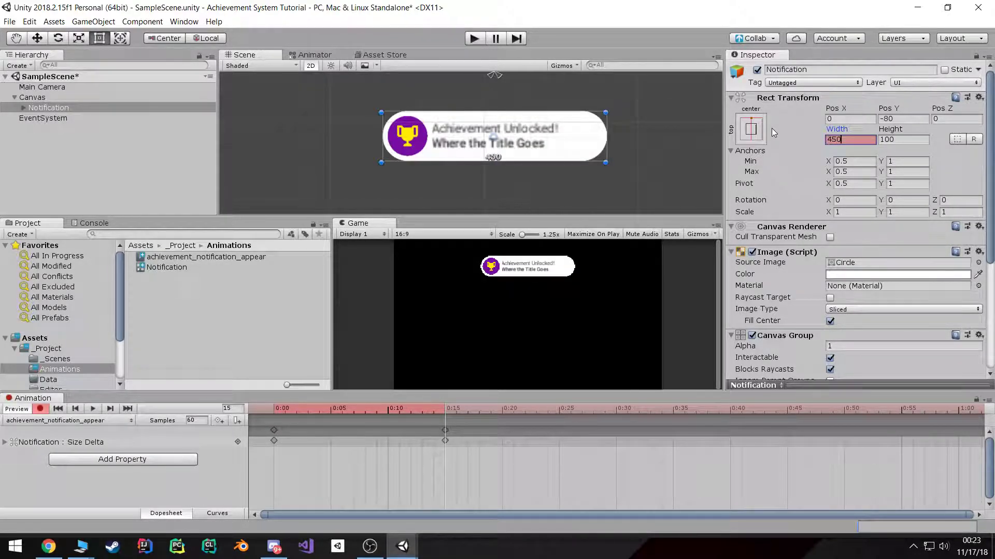
{"action": "left_click_drag", "start_coordinate": [286, 416], "coordinate": [341, 412]}
{"action": "left_click", "coordinate": [93, 409]}
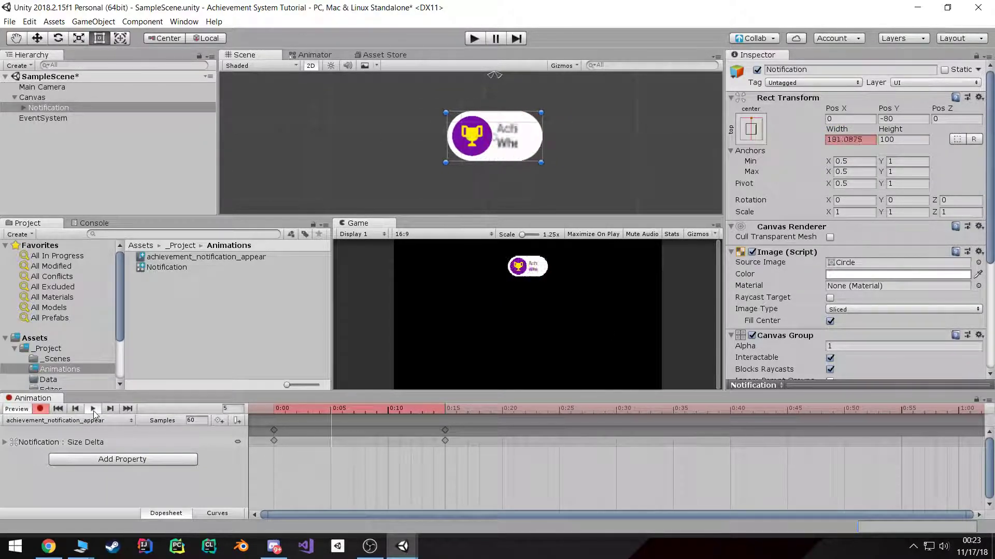
- Move the ending Width keyframes from 0:15 to 0:20 and preview the result
{"action": "left_click_drag", "start_coordinate": [438, 432], "coordinate": [506, 431]}
{"action": "left_click_drag", "start_coordinate": [495, 412], "coordinate": [127, 408]}
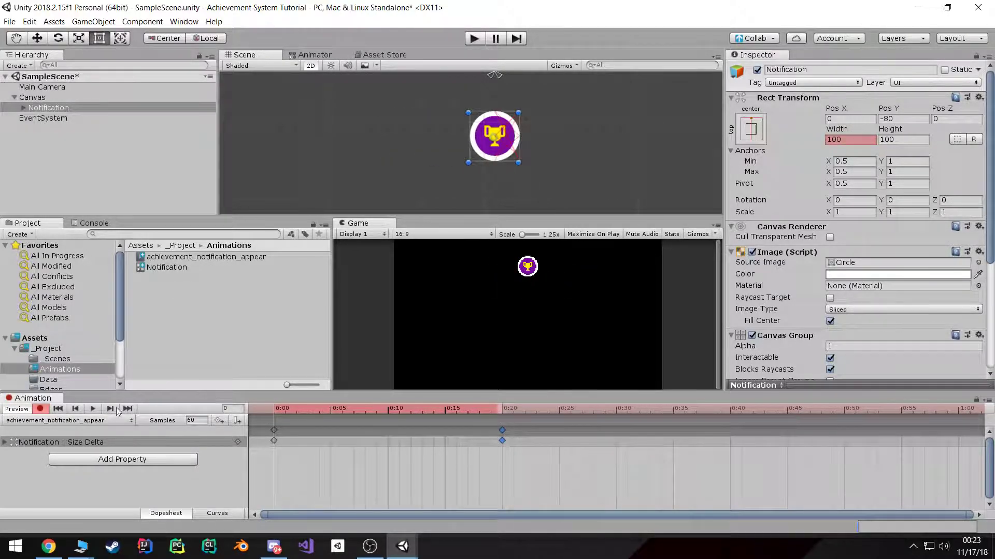
{"action": "left_click", "coordinate": [357, 433]}
{"action": "left_click_drag", "start_coordinate": [357, 410], "coordinate": [275, 410]}
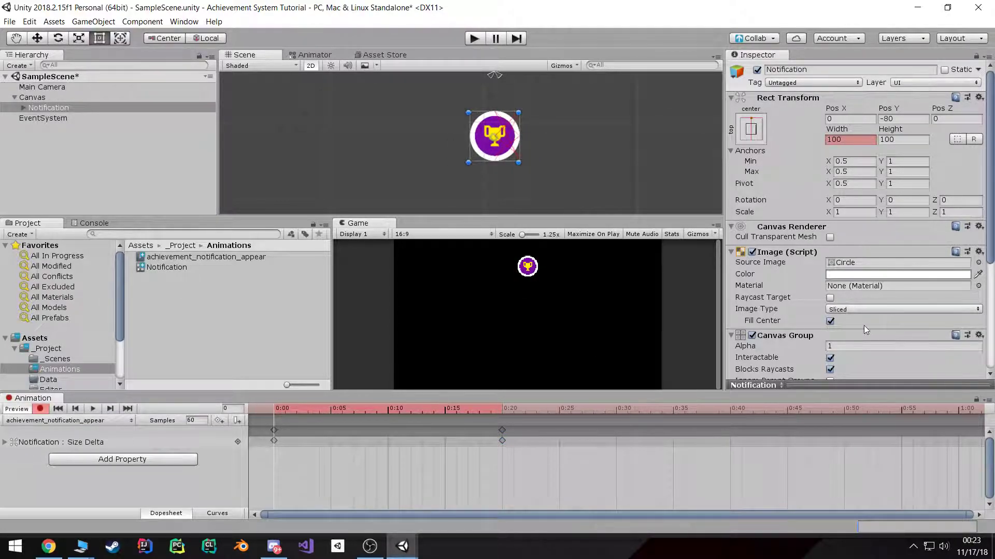
{"action": "scroll", "coordinate": [843, 304], "scroll_direction": "down", "scroll_amount": 2}
- Keyframe Canvas Group Alpha at 0 on frame 0 and 1 on frame 5, then preview the fade
{"action": "left_click", "coordinate": [831, 311]}
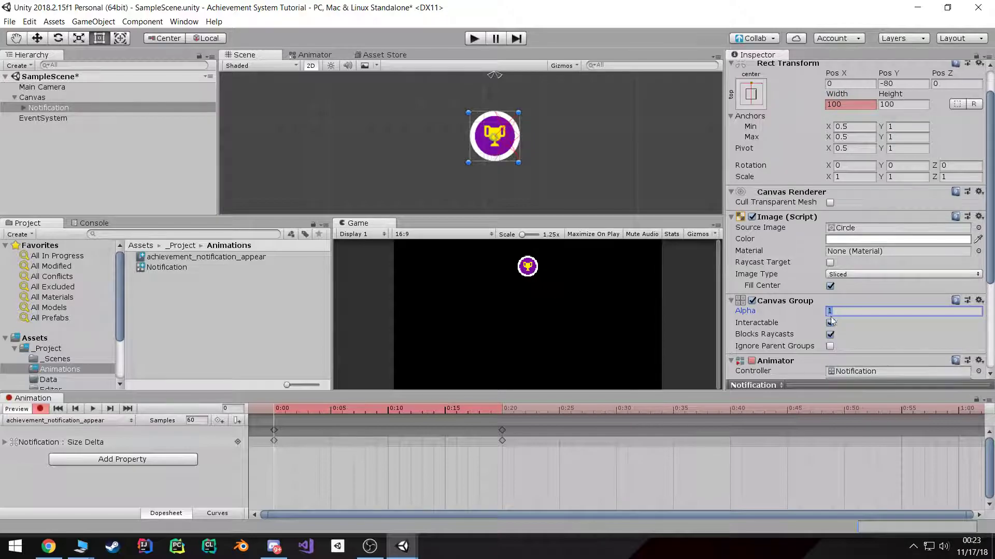
{"action": "type", "text": "0"}
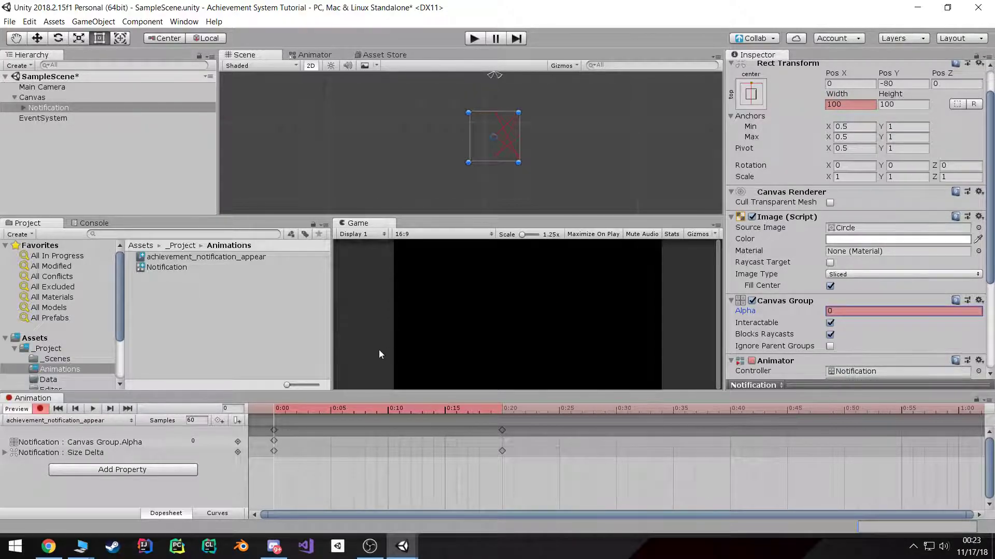
{"action": "left_click_drag", "start_coordinate": [291, 407], "coordinate": [331, 410]}
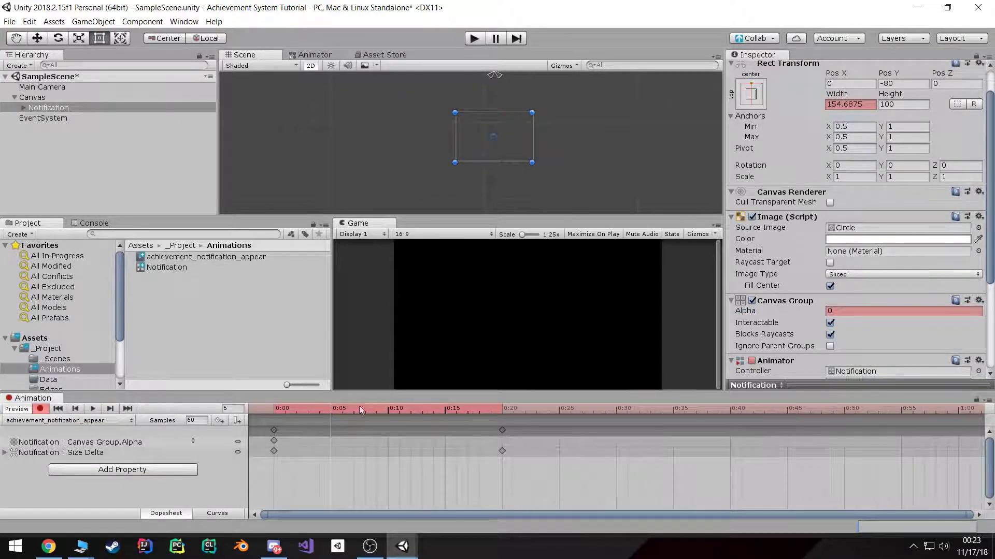
{"action": "left_click", "coordinate": [858, 310]}
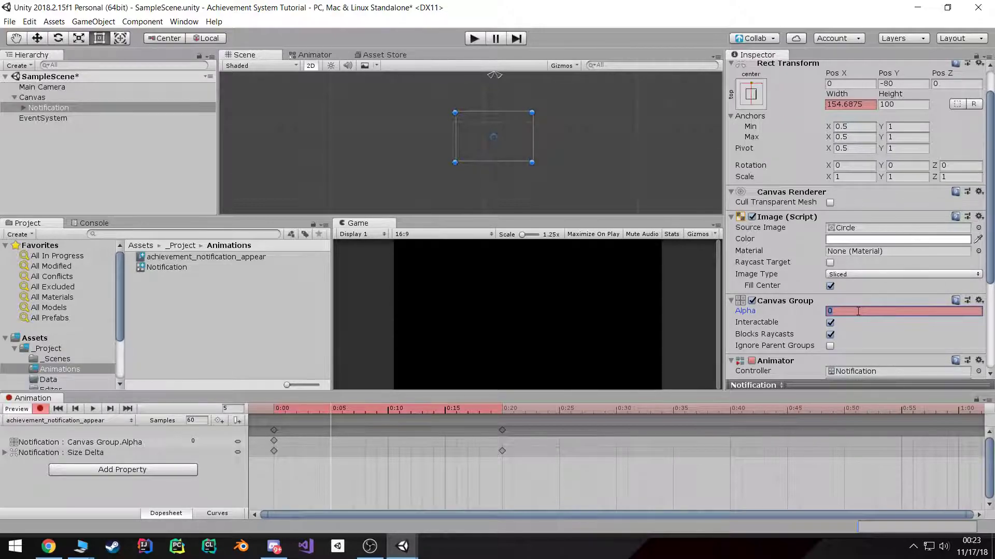
{"action": "type", "text": "1"}
{"action": "left_click_drag", "start_coordinate": [304, 408], "coordinate": [505, 406]}
{"action": "left_click", "coordinate": [331, 430]}
{"action": "left_click", "coordinate": [502, 430]}
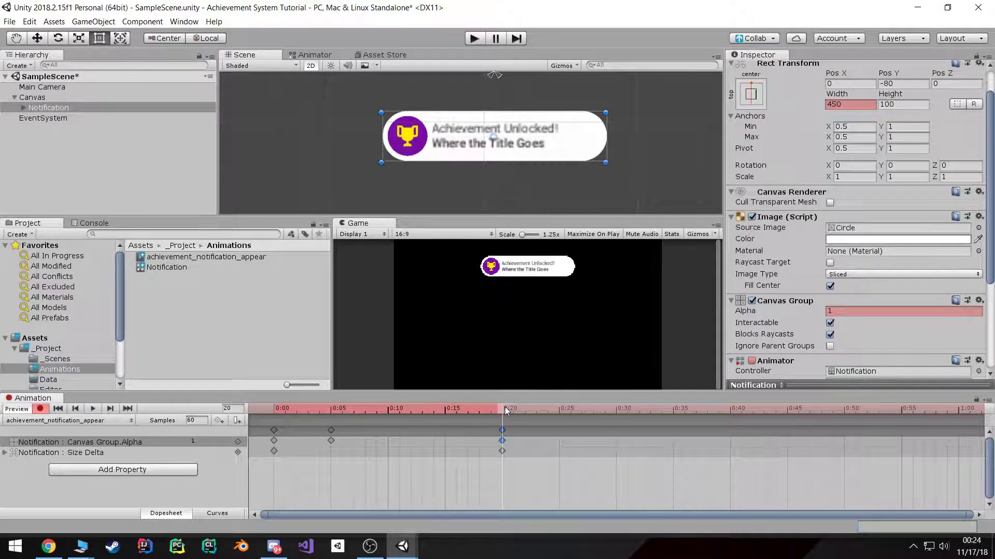
- Copy the 0:20 keyframes, paste them at 0:35, and drag them to 0:40
{"action": "left_click", "coordinate": [448, 431]}
{"action": "left_click", "coordinate": [502, 432]}
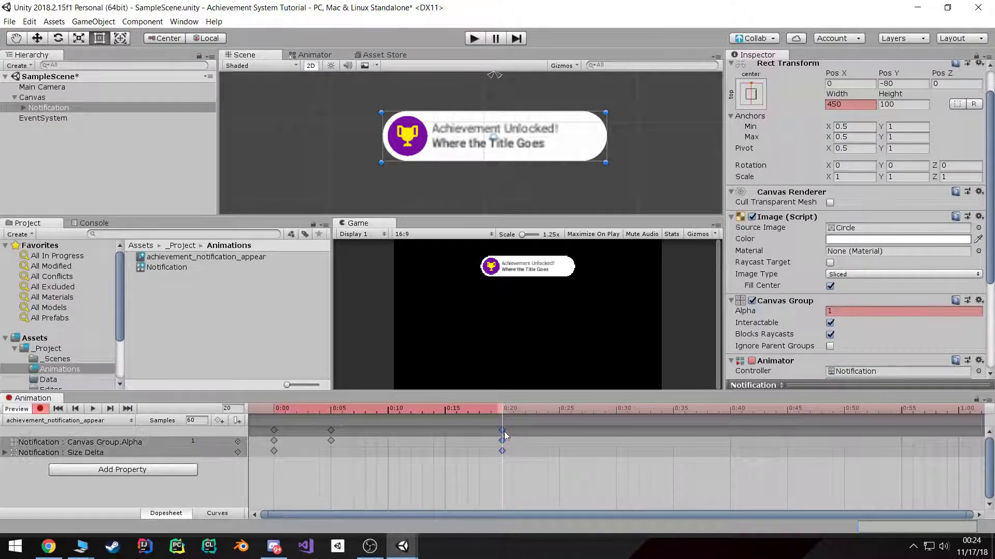
{"action": "key", "text": "ctrl+c"}
{"action": "left_click_drag", "start_coordinate": [506, 417], "coordinate": [580, 421]}
{"action": "key", "text": "ctrl+v"}
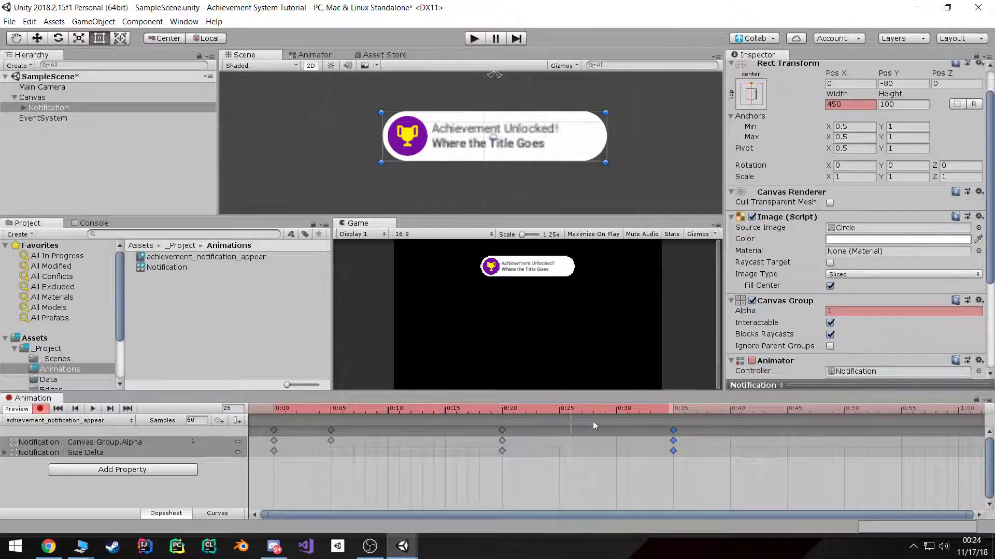
{"action": "middle_click_drag", "start_coordinate": [581, 420], "coordinate": [546, 452]}
{"action": "left_click_drag", "start_coordinate": [599, 437], "coordinate": [660, 434]}
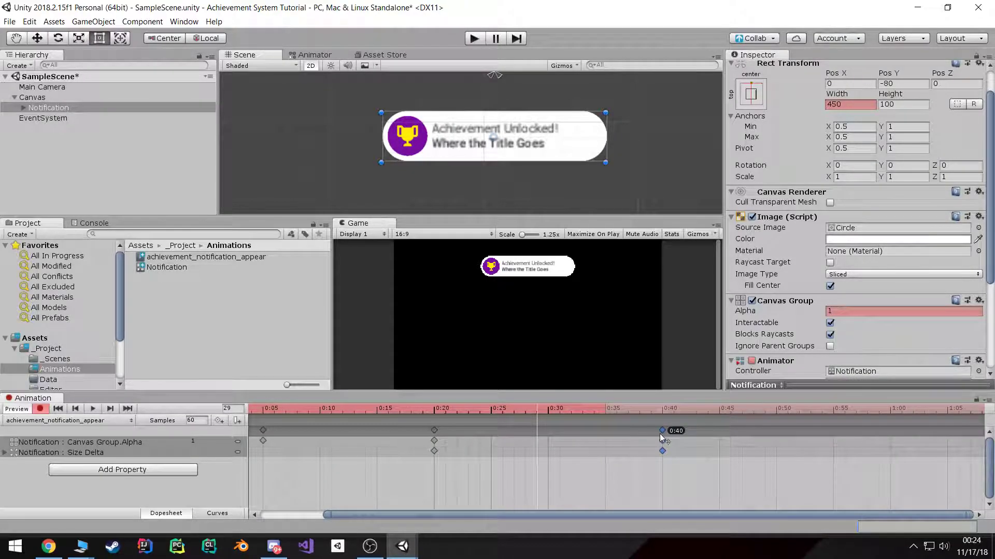
- Keyframe Alpha 0 at 0:55 so the notification fades out, and play back the clip
{"action": "left_click", "coordinate": [57, 409]}
{"action": "left_click", "coordinate": [93, 409]}
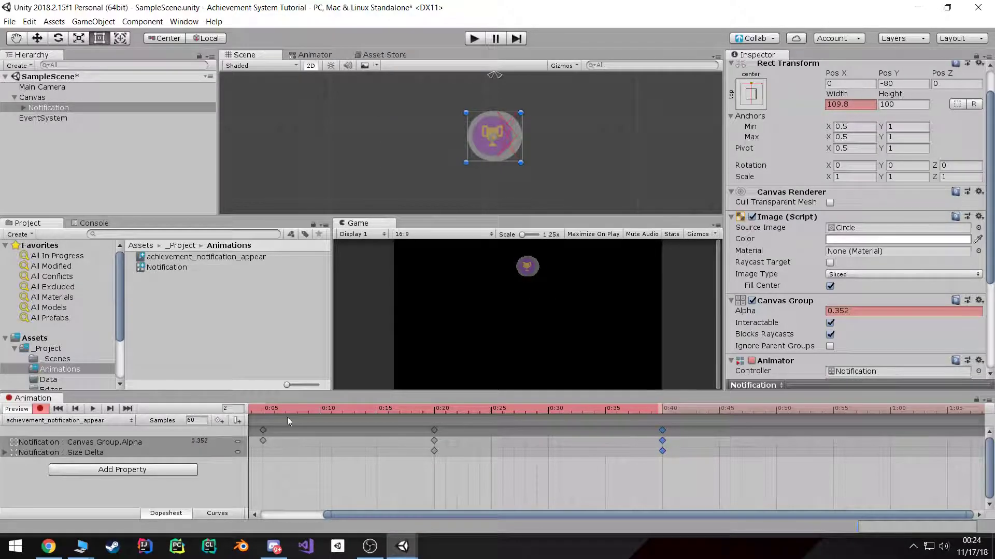
{"action": "left_click_drag", "start_coordinate": [442, 406], "coordinate": [834, 430]}
{"action": "left_click", "coordinate": [843, 312]}
{"action": "type", "text": "0"}
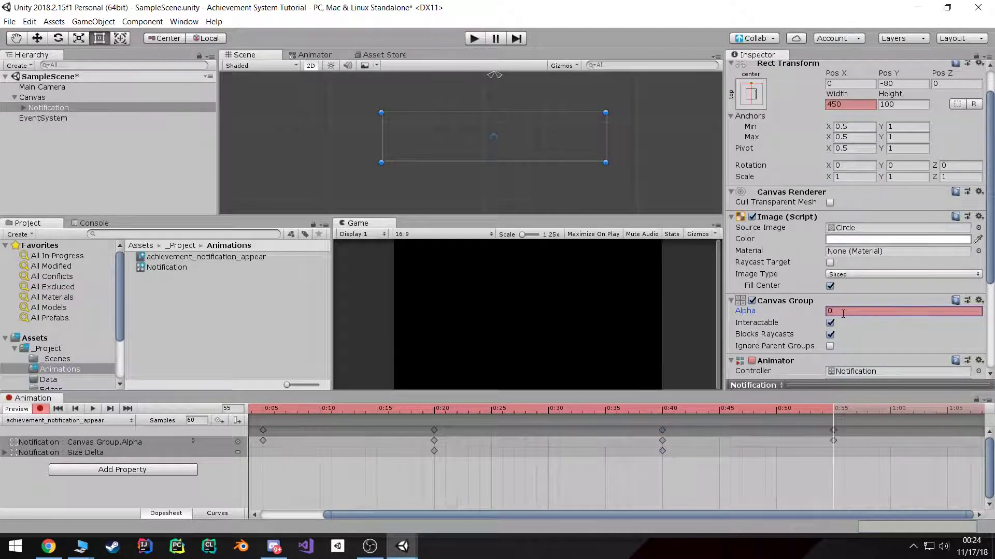
{"action": "left_click", "coordinate": [816, 409]}
{"action": "left_click", "coordinate": [93, 408]}
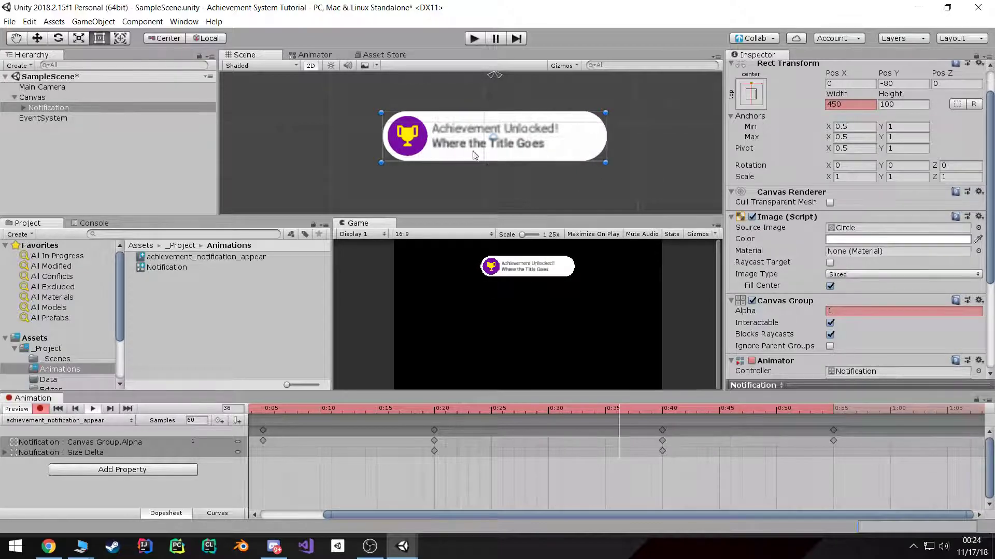
{"action": "left_click", "coordinate": [58, 410]}
- Stop recording, close the Animation window, and deselect Notification
{"action": "left_click", "coordinate": [41, 408]}
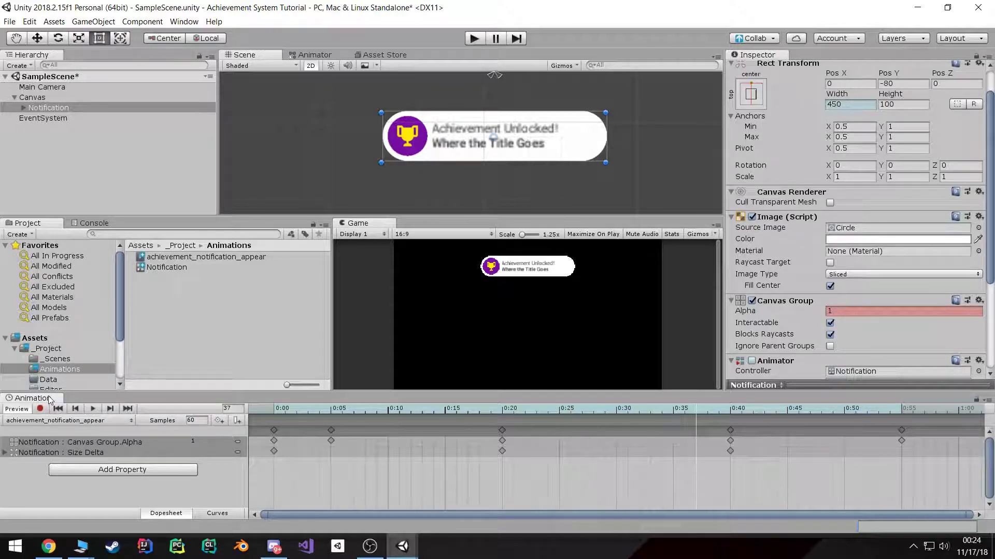
{"action": "right_click", "coordinate": [51, 400]}
{"action": "left_click", "coordinate": [92, 437]}
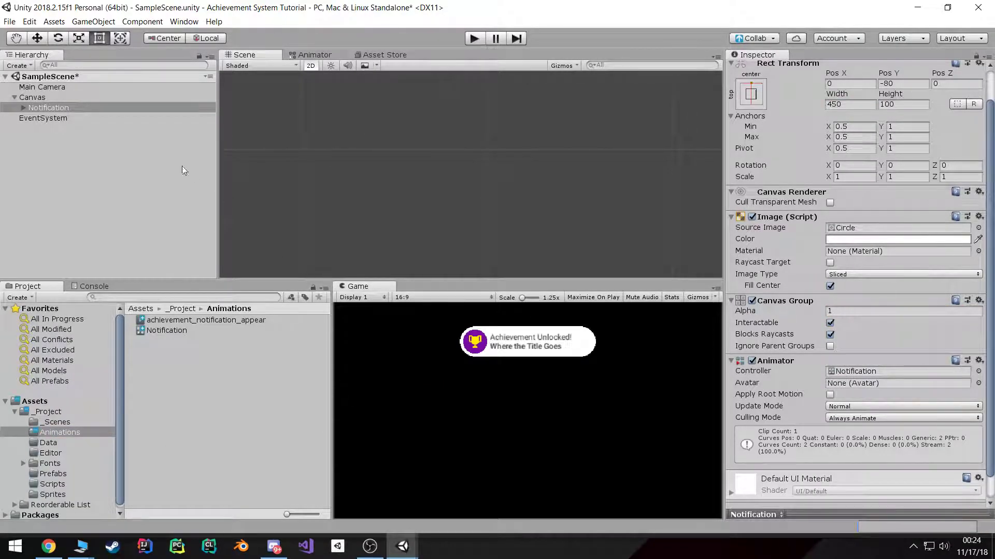
{"action": "left_click", "coordinate": [120, 207]}
- Save the scene with Ctrl+S
{"action": "key", "text": "super"}
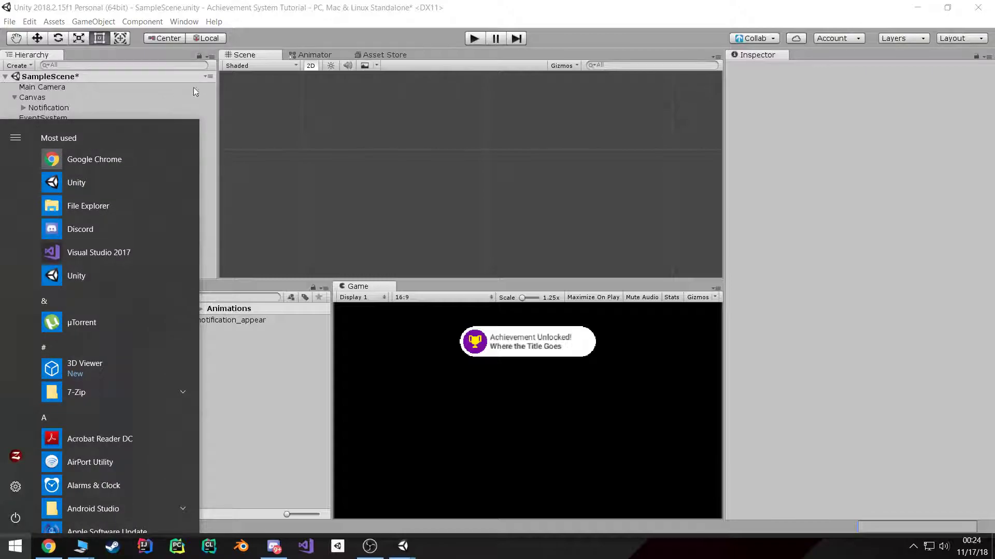
{"action": "key", "text": "super"}
{"action": "key", "text": "ctrl+s"}
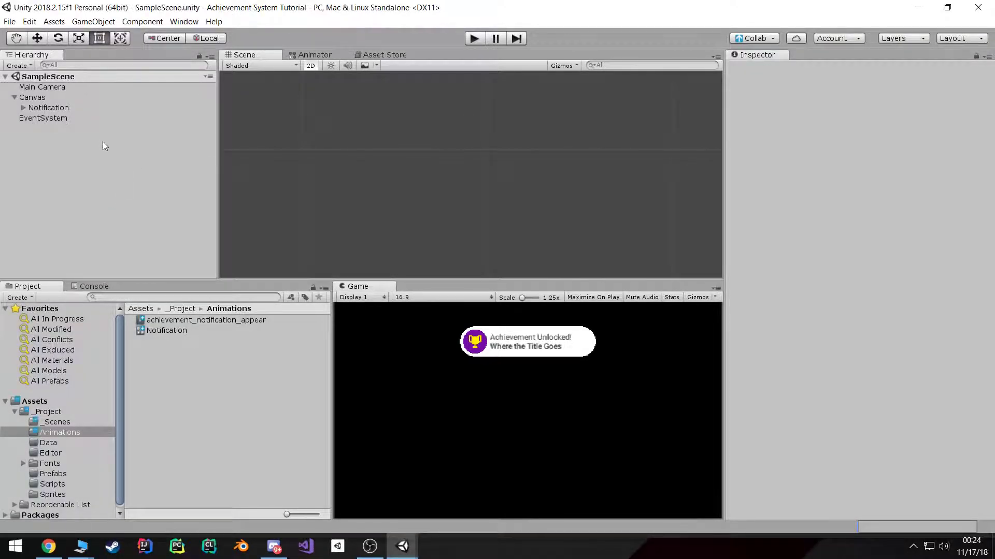
- Frame Notification in the scene view and show its Animator state graph
{"action": "left_click", "coordinate": [77, 107]}
{"action": "middle_click_drag", "start_coordinate": [451, 171], "coordinate": [459, 160]}
{"action": "key", "text": "f"}
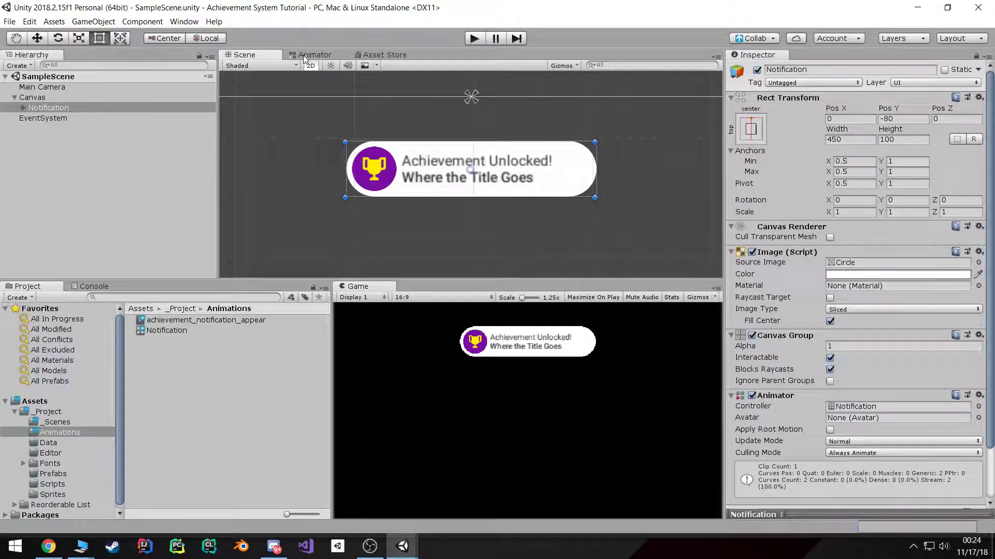
{"action": "left_click", "coordinate": [65, 108]}
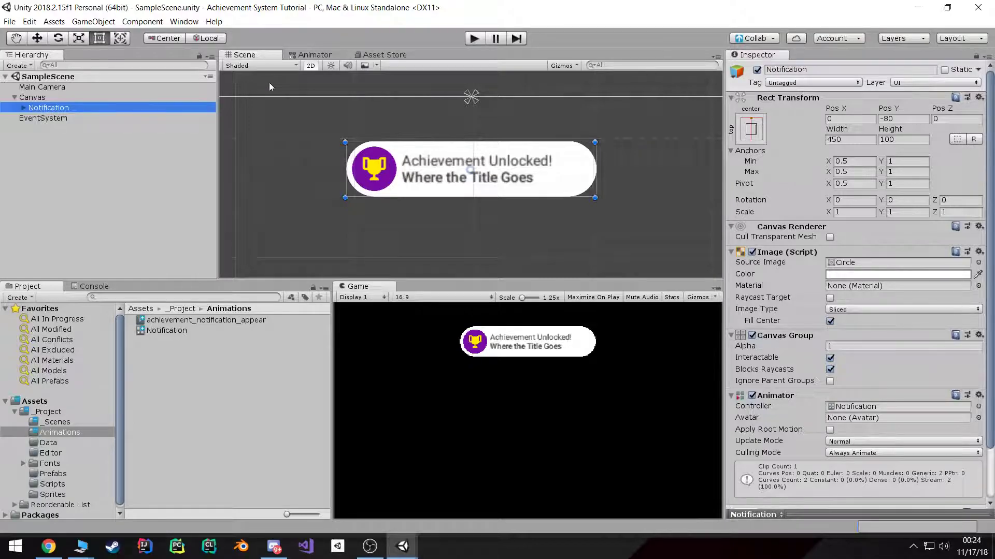
{"action": "left_click", "coordinate": [317, 54]}
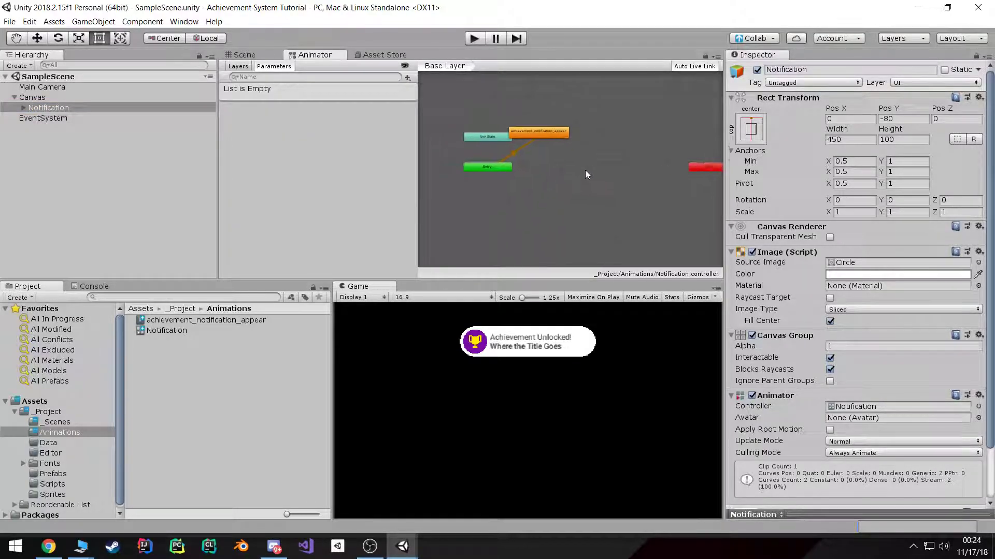
- Reposition the achievement_notification_appear state beside Entry in the graph
{"action": "left_click_drag", "start_coordinate": [555, 125], "coordinate": [539, 164]}
{"action": "scroll", "coordinate": [527, 184], "scroll_direction": "up", "scroll_amount": 4}
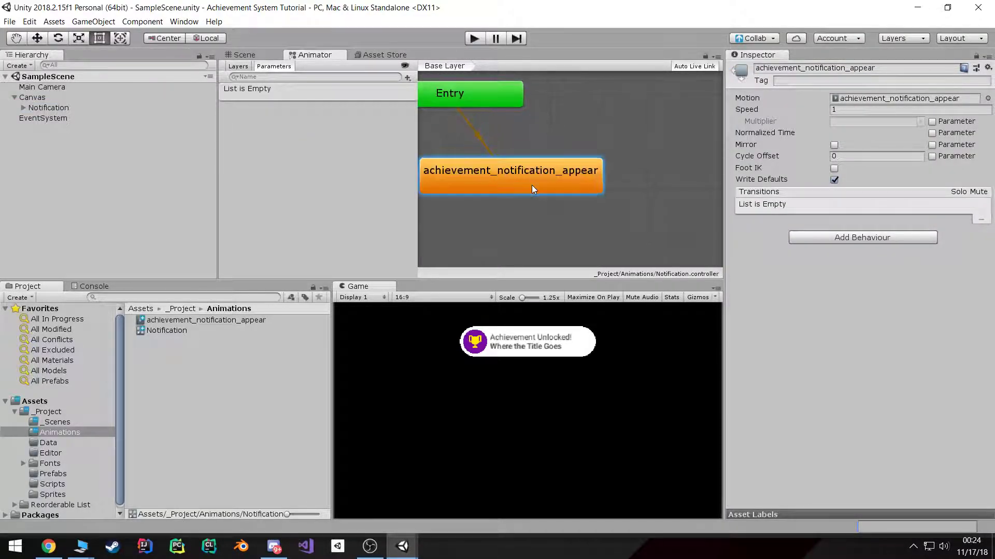
{"action": "scroll", "coordinate": [542, 185], "scroll_direction": "down", "scroll_amount": 2}
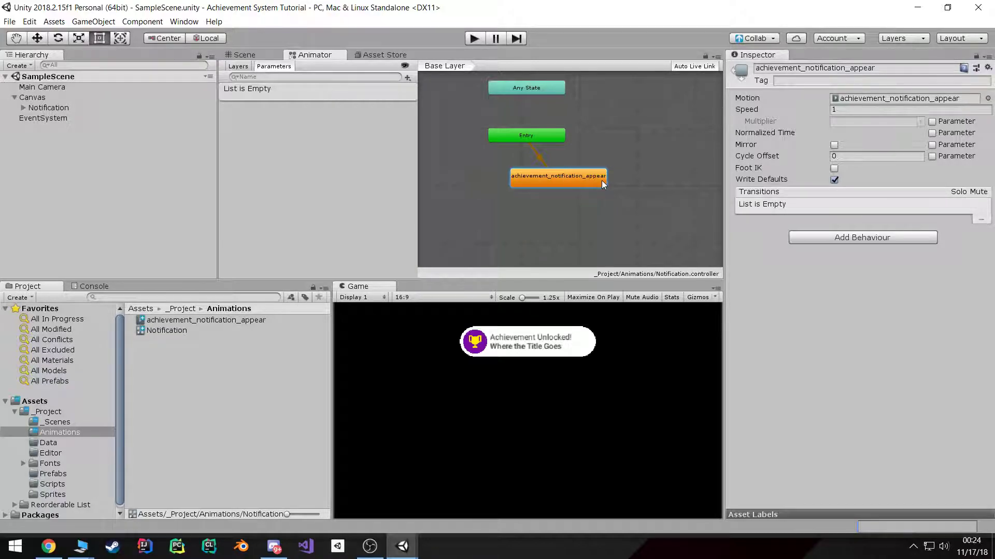
{"action": "left_click_drag", "start_coordinate": [565, 185], "coordinate": [637, 193]}
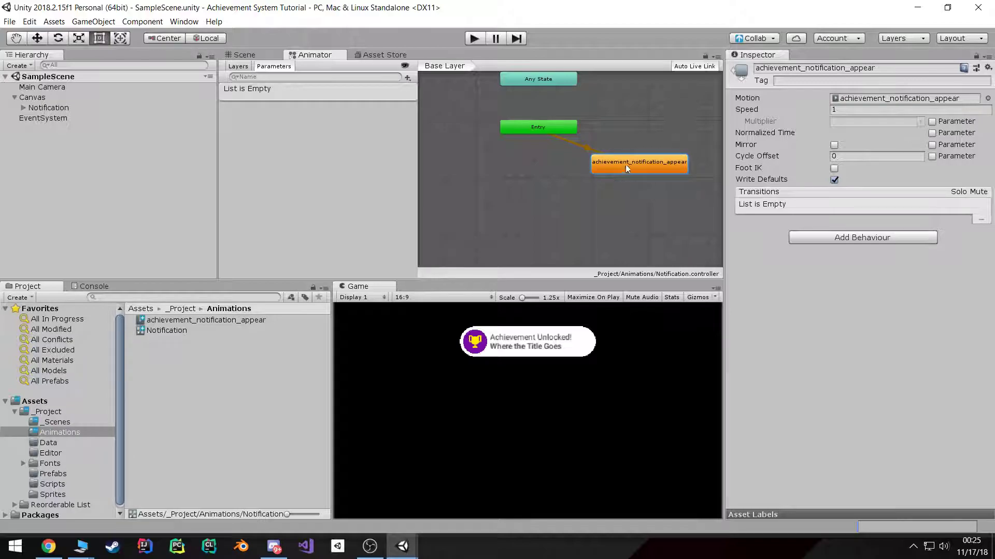
- Create an empty New State from the graph's Create State menu
{"action": "right_click", "coordinate": [515, 207]}
{"action": "mouse_move", "coordinate": [556, 214]}
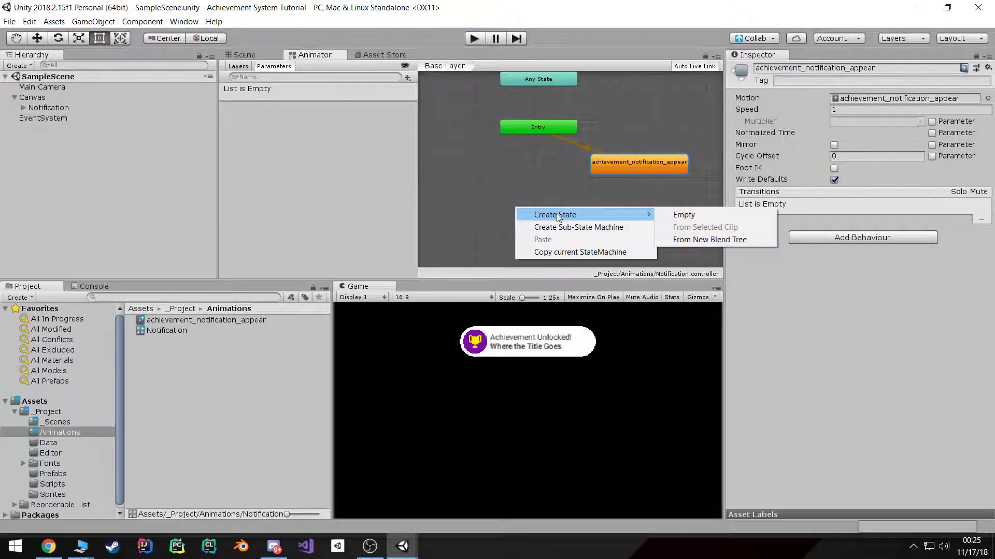
{"action": "right_click", "coordinate": [539, 196]}
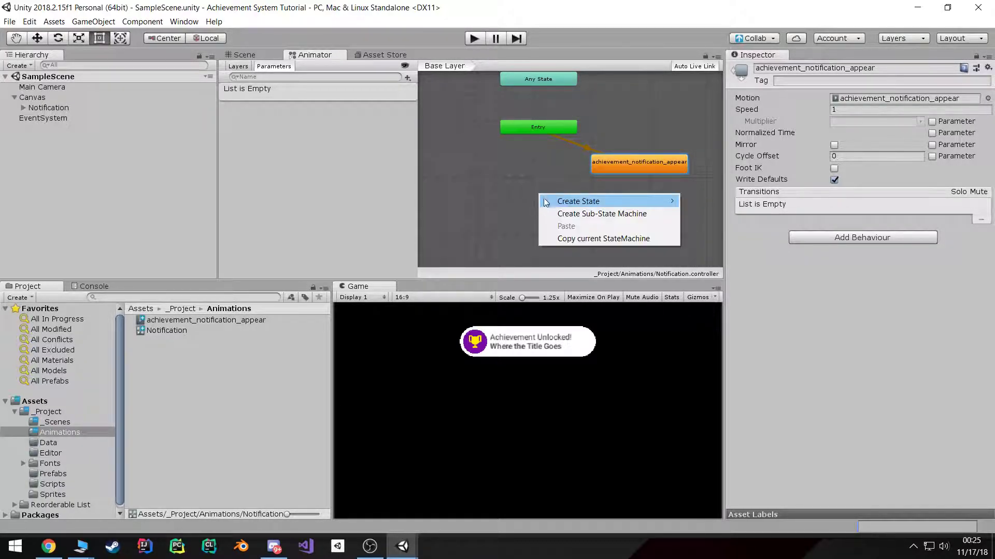
{"action": "mouse_move", "coordinate": [664, 198]}
{"action": "left_click", "coordinate": [713, 206]}
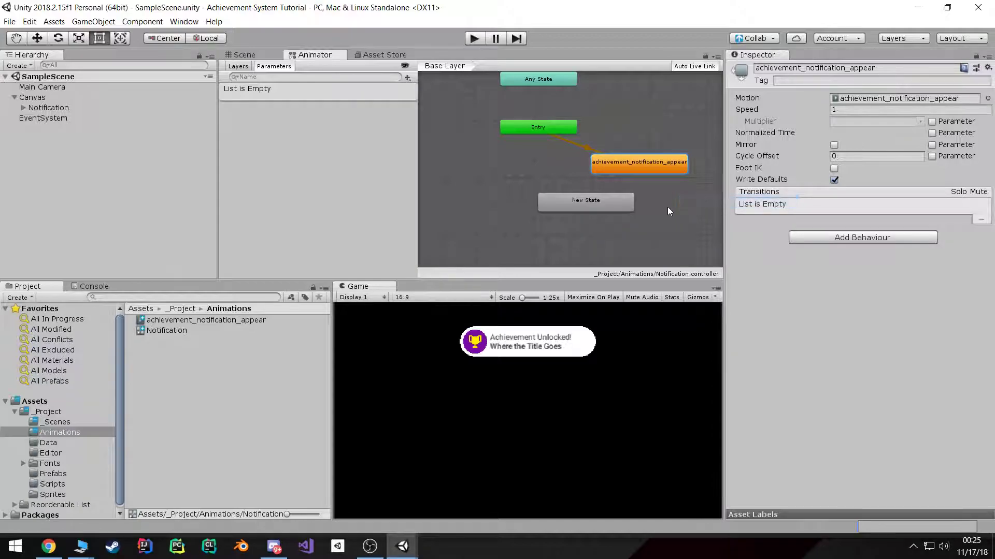
- Rename the new state to Default and set it as the layer's default state
{"action": "left_click", "coordinate": [811, 69]}
{"action": "type", "text": "Default"}
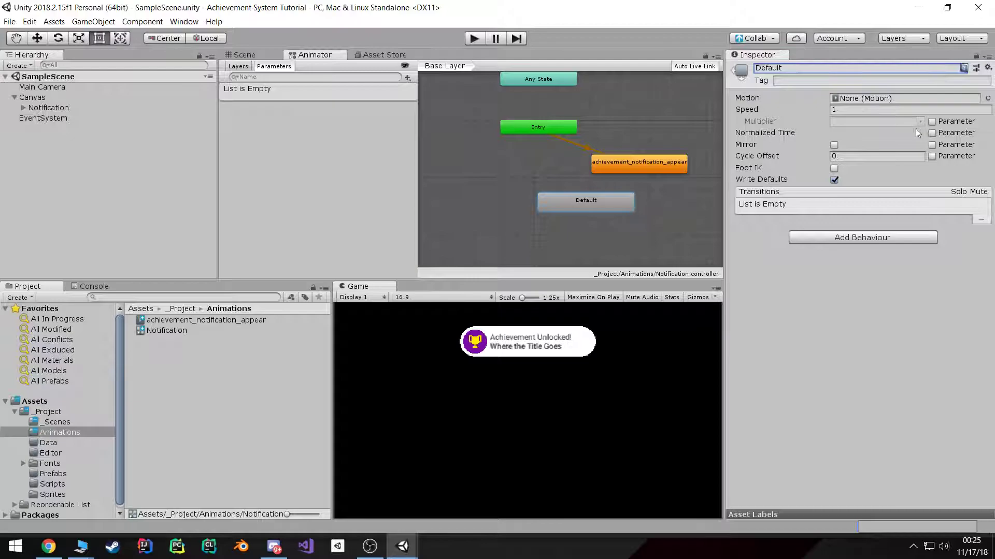
{"action": "left_click_drag", "start_coordinate": [583, 207], "coordinate": [509, 200]}
{"action": "right_click", "coordinate": [519, 189]}
{"action": "left_click", "coordinate": [579, 209]}
- Add transitions from Default to achievement_notification_appear and back, then select the first one
{"action": "left_click_drag", "start_coordinate": [622, 168], "coordinate": [557, 161]}
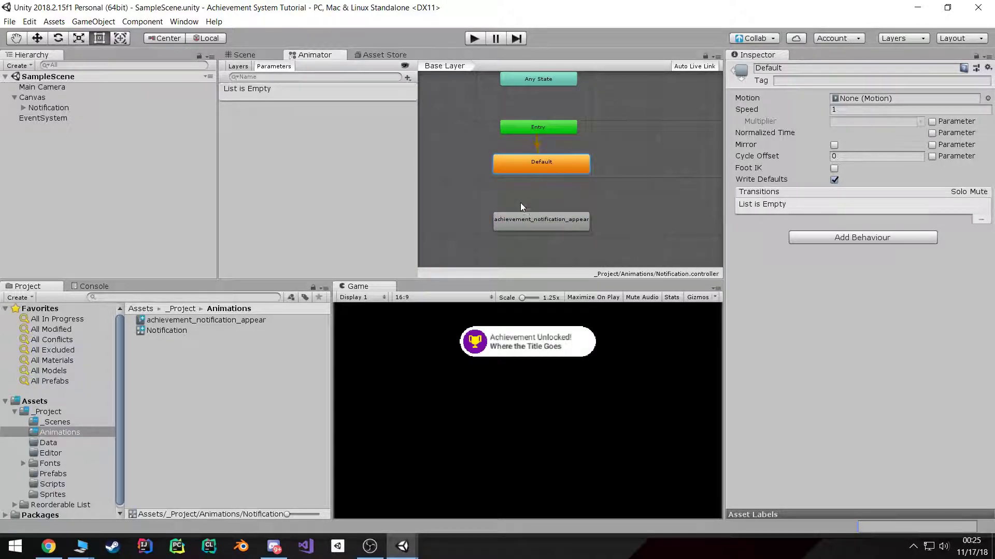
{"action": "right_click", "coordinate": [527, 168]}
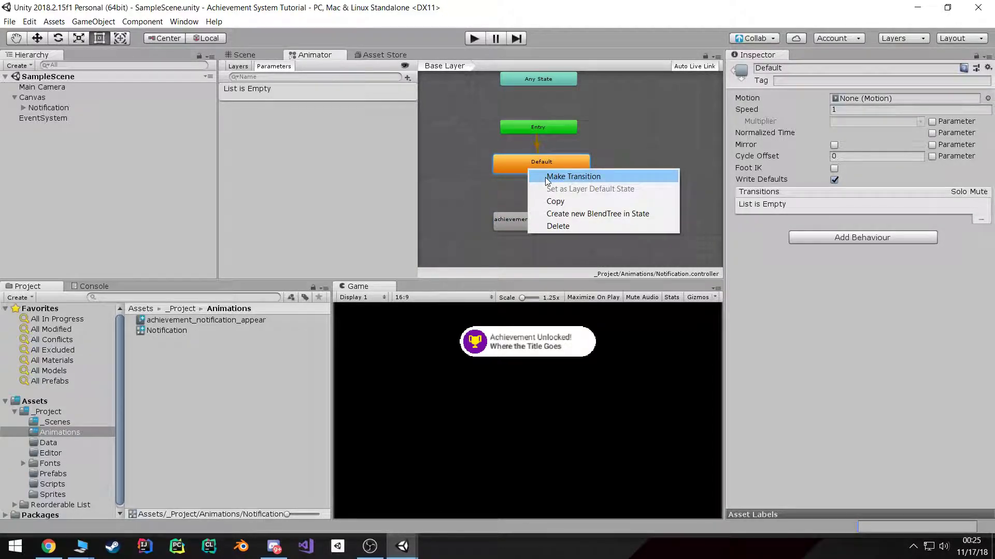
{"action": "left_click", "coordinate": [545, 178]}
{"action": "left_click", "coordinate": [533, 217]}
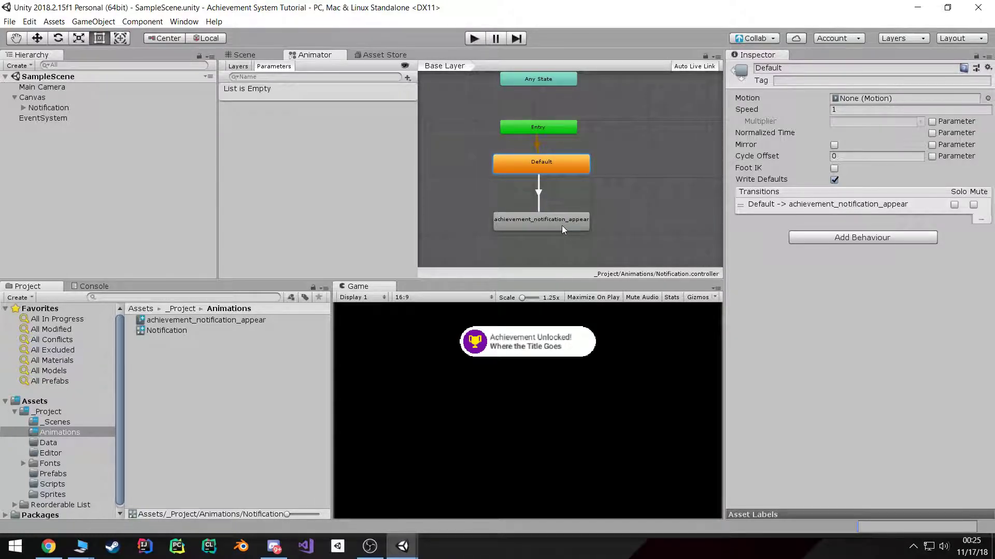
{"action": "right_click", "coordinate": [584, 224]}
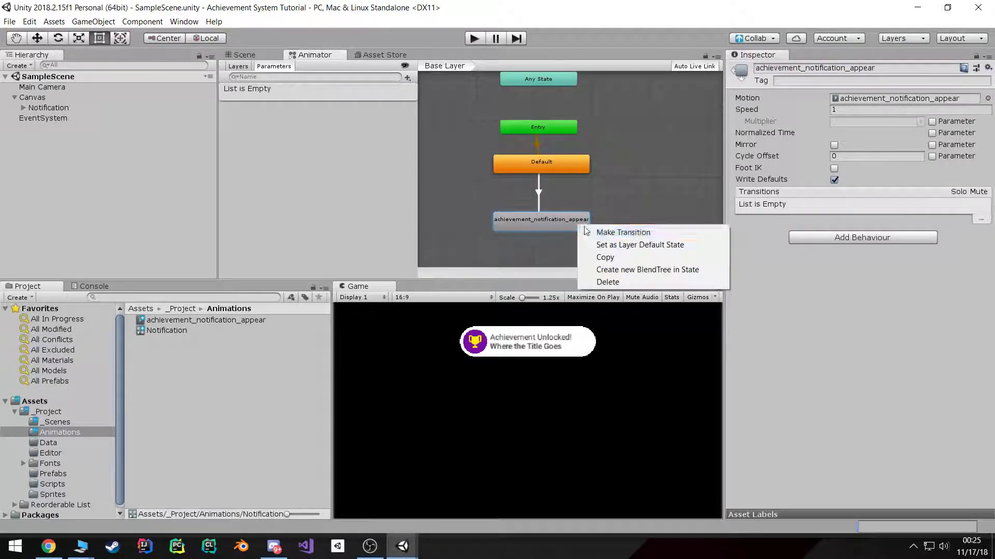
{"action": "left_click", "coordinate": [626, 234]}
{"action": "left_click", "coordinate": [570, 163]}
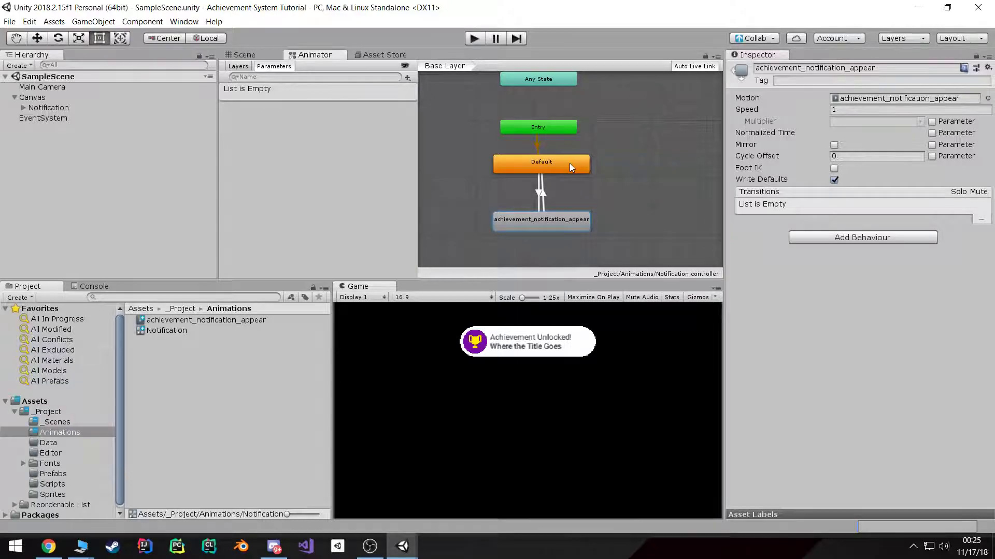
{"action": "left_click", "coordinate": [537, 194]}
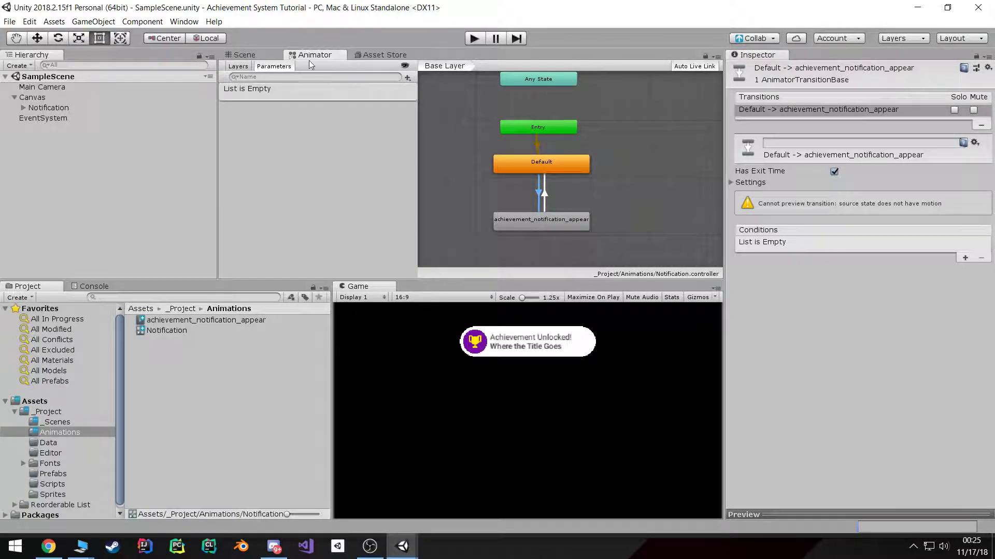
- Add a Trigger parameter named Appear
{"action": "left_click", "coordinate": [408, 78]}
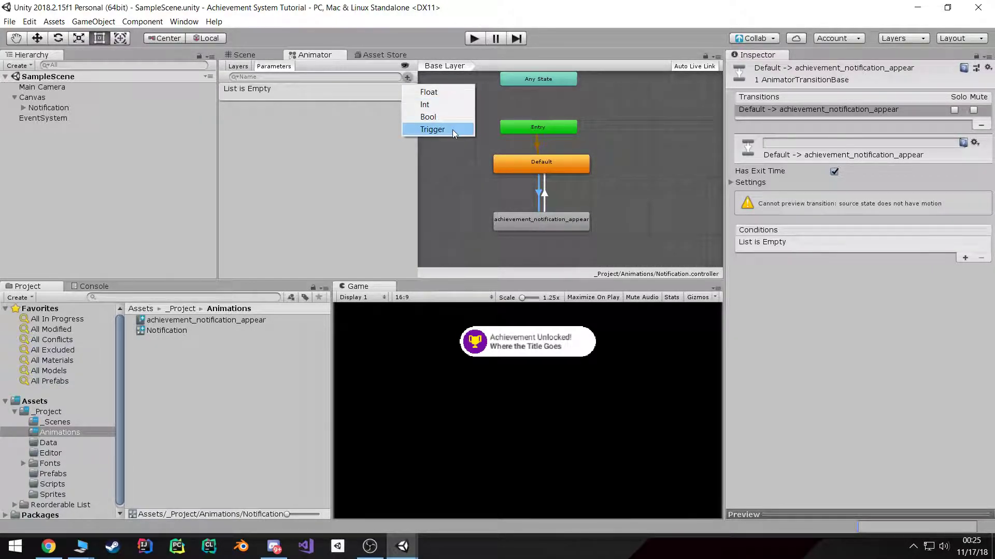
{"action": "left_click", "coordinate": [452, 130]}
{"action": "type", "text": "Appear"}
{"action": "key", "text": "Return"}
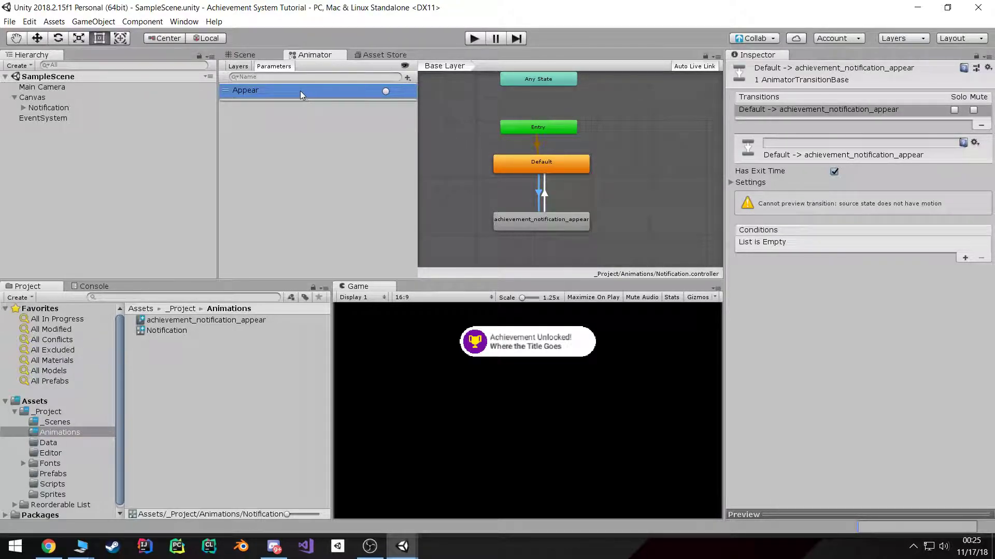
{"action": "left_click", "coordinate": [538, 186]}
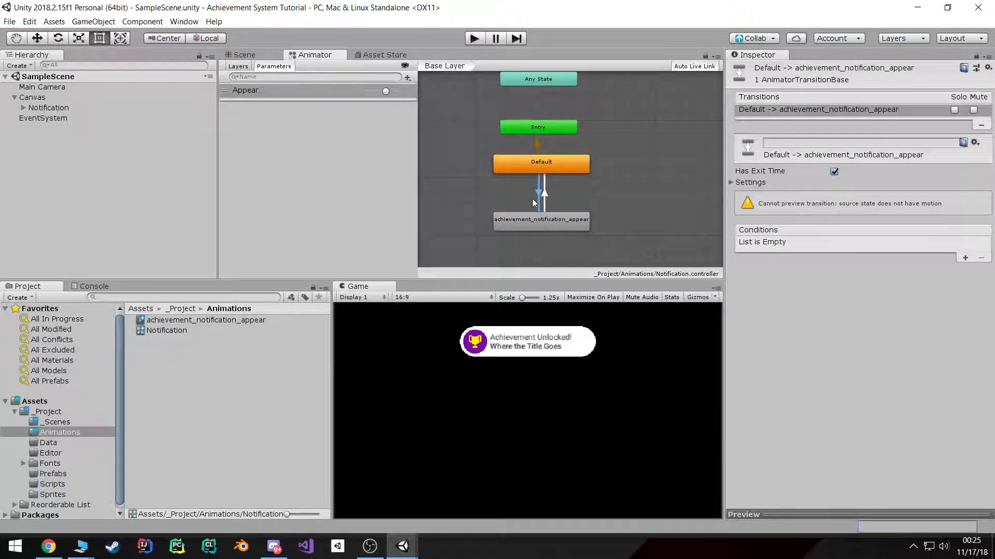
- Give the Default-to-appear transition an Appear condition, Has Exit Time off, Transition Duration 0
{"action": "left_click", "coordinate": [964, 257]}
{"action": "left_click", "coordinate": [839, 247]}
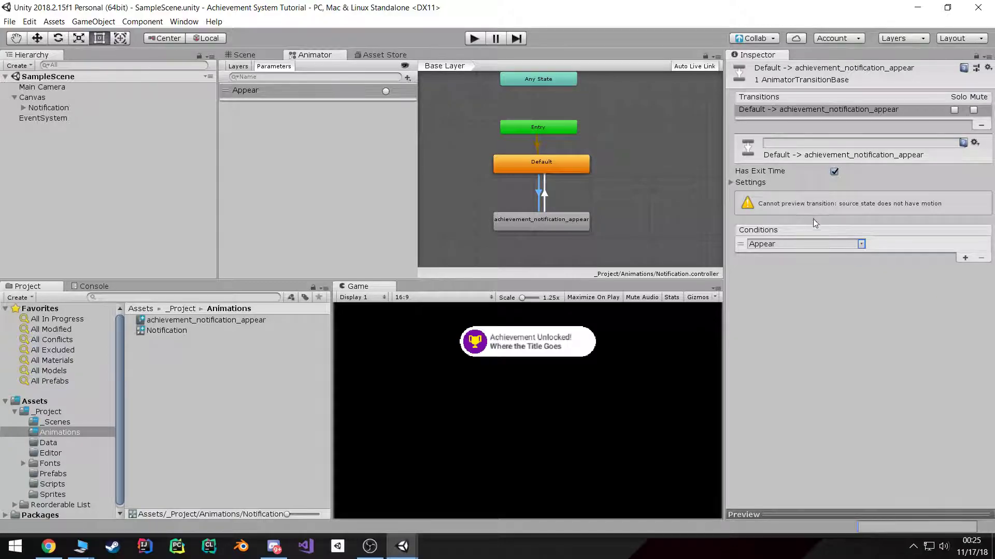
{"action": "left_click", "coordinate": [732, 182]}
{"action": "left_click", "coordinate": [731, 182]}
{"action": "left_click", "coordinate": [833, 171]}
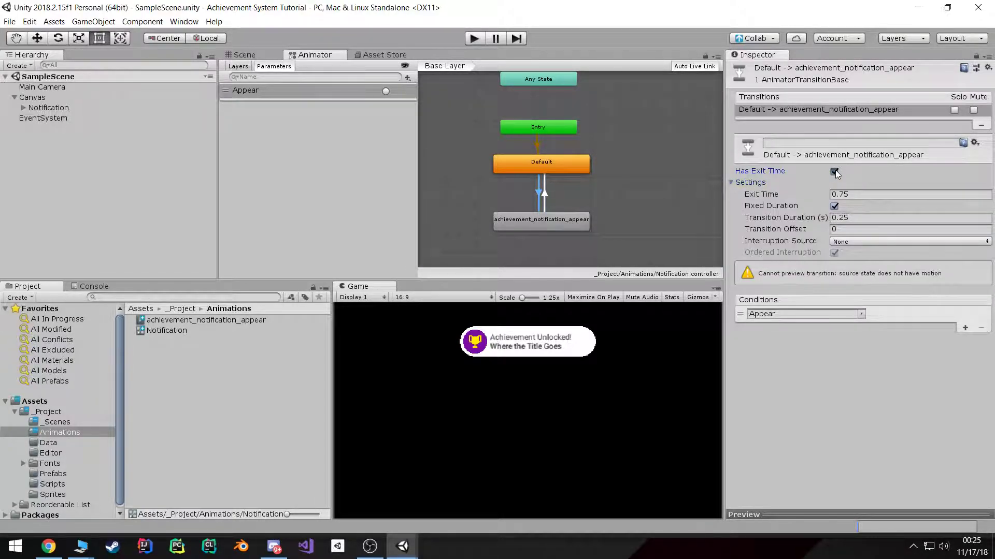
{"action": "left_click", "coordinate": [856, 218]}
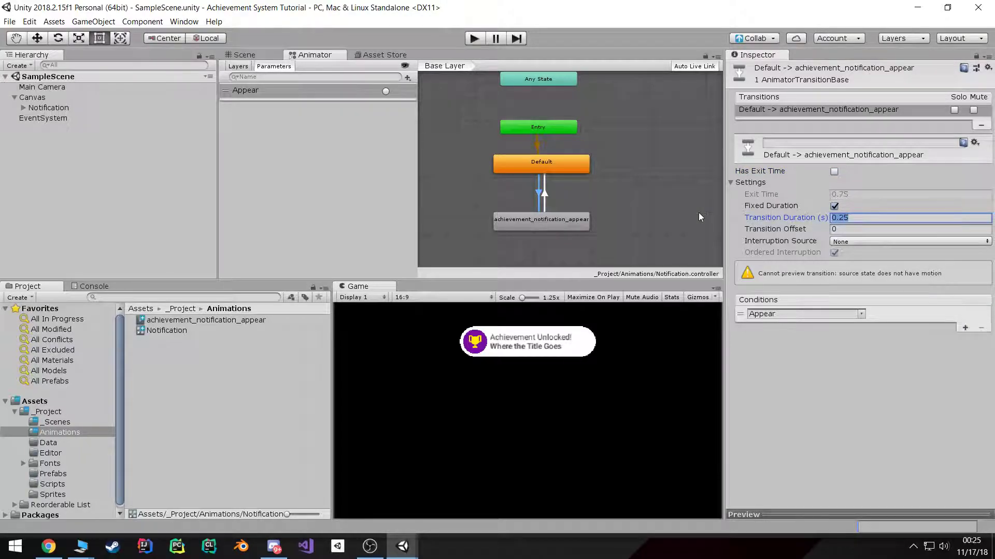
{"action": "type", "text": "0"}
{"action": "middle_click_drag", "start_coordinate": [561, 162], "coordinate": [547, 163]}
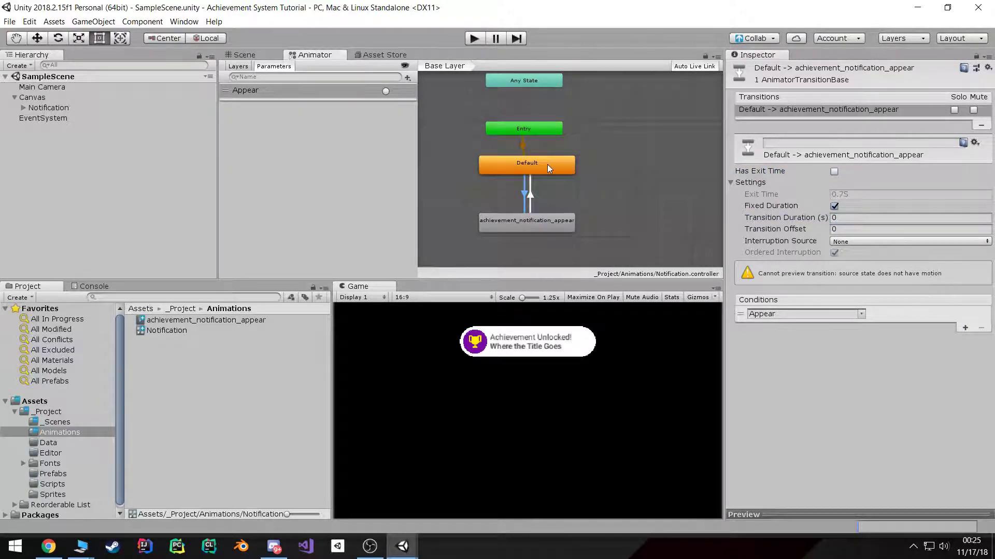
- Set the appear-to-Default transition's Exit Time to 0.99 and Transition Duration to 0
{"action": "left_click", "coordinate": [530, 202]}
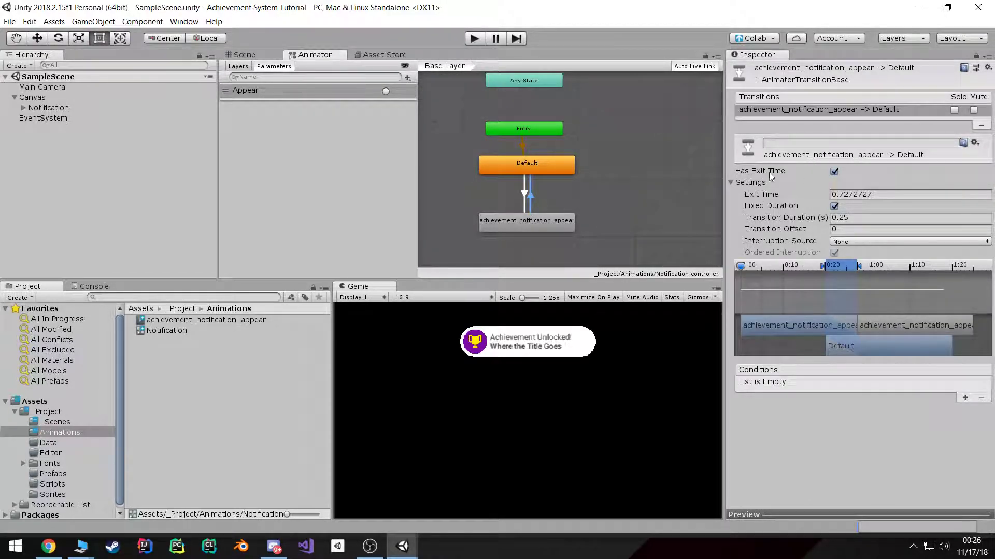
{"action": "left_click", "coordinate": [760, 194]}
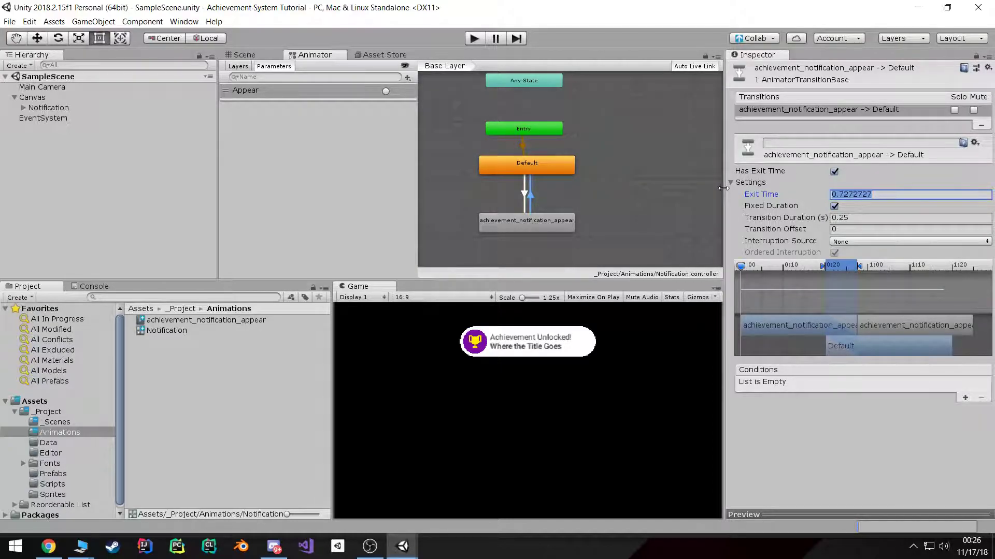
{"action": "type", "text": "0."}
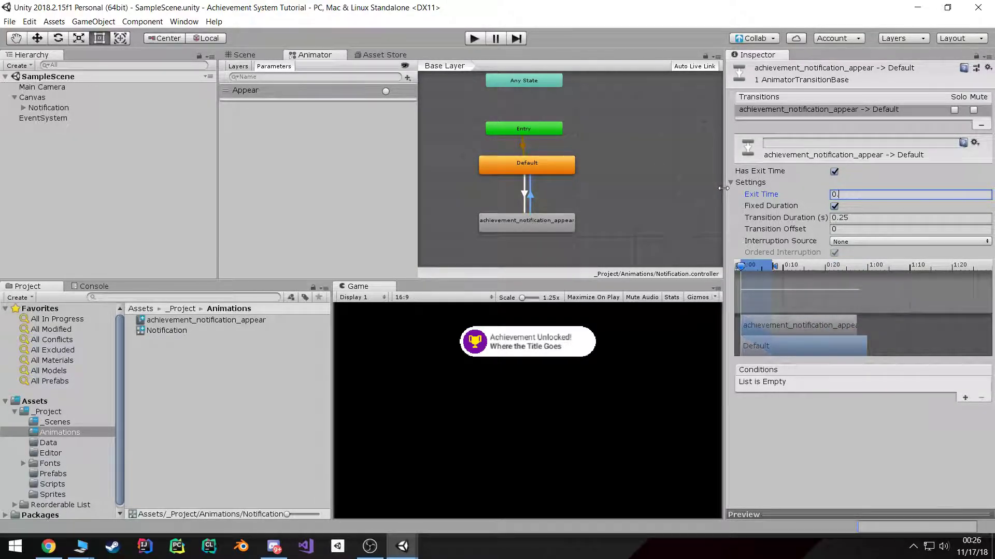
{"action": "type", "text": "99"}
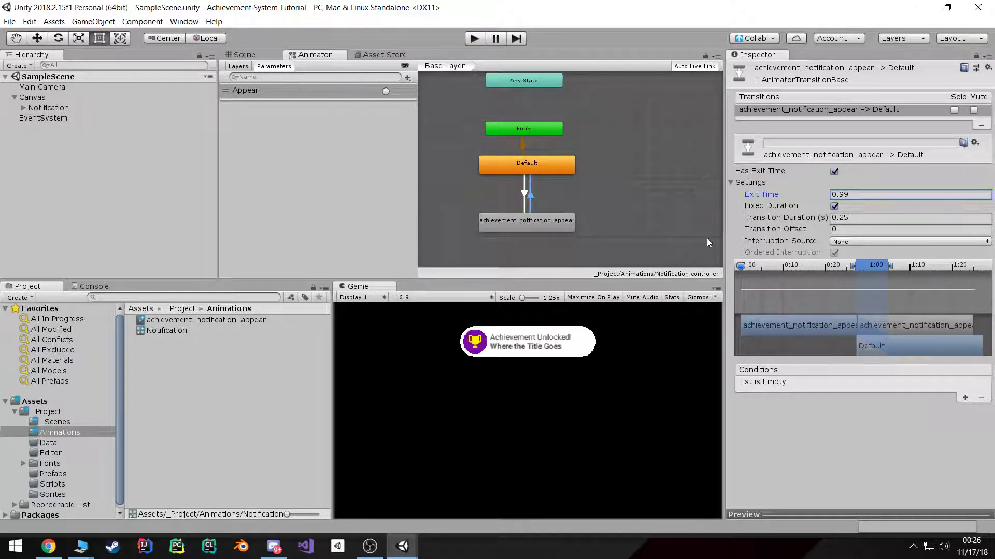
{"action": "key", "text": "Tab"}
{"action": "type", "text": "0"}
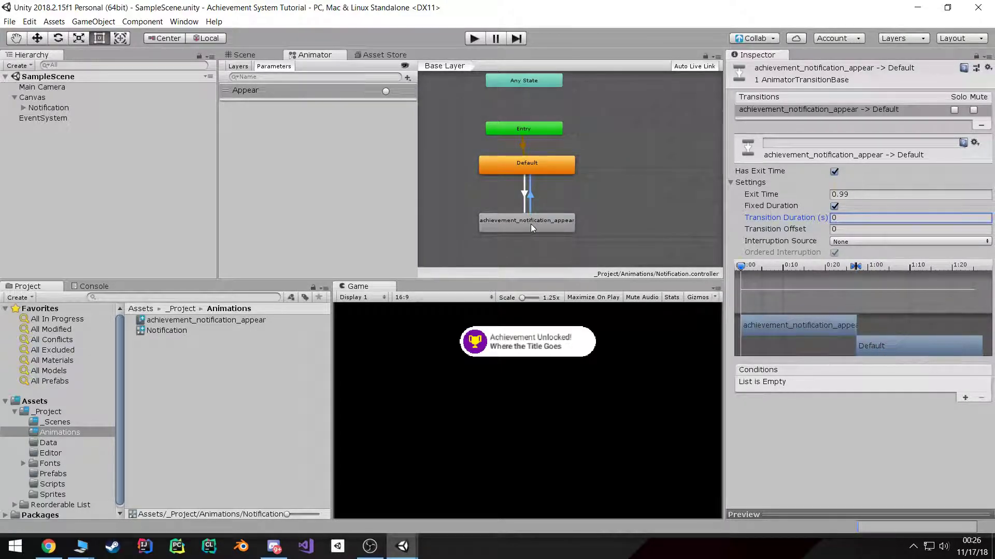
{"action": "middle_click_drag", "start_coordinate": [550, 226], "coordinate": [541, 226]}
{"action": "left_click", "coordinate": [528, 195]}
{"action": "left_click", "coordinate": [520, 197]}
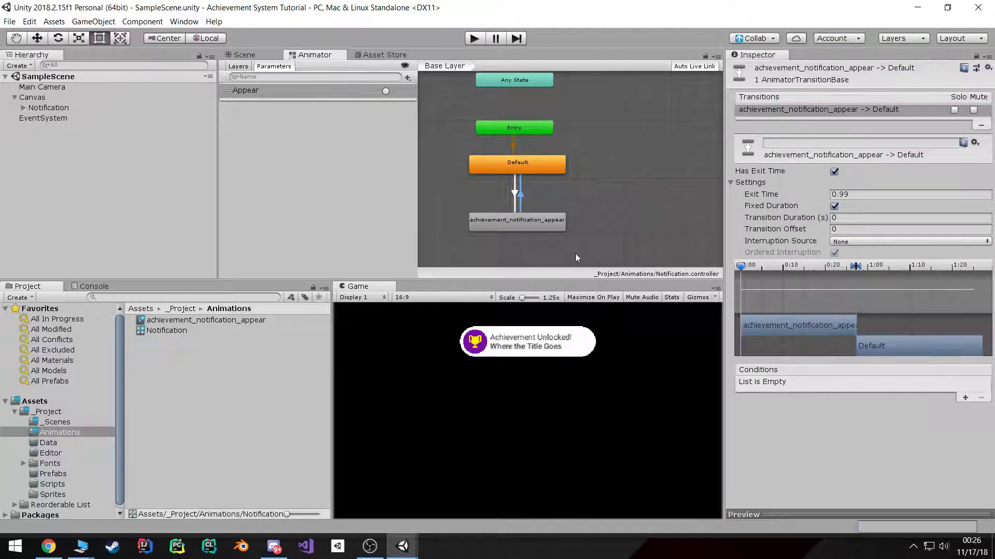
{"action": "left_click", "coordinate": [58, 108]}
- After a brief test run, set the Notification's Canvas Group Alpha to 0
{"action": "left_click", "coordinate": [474, 38]}
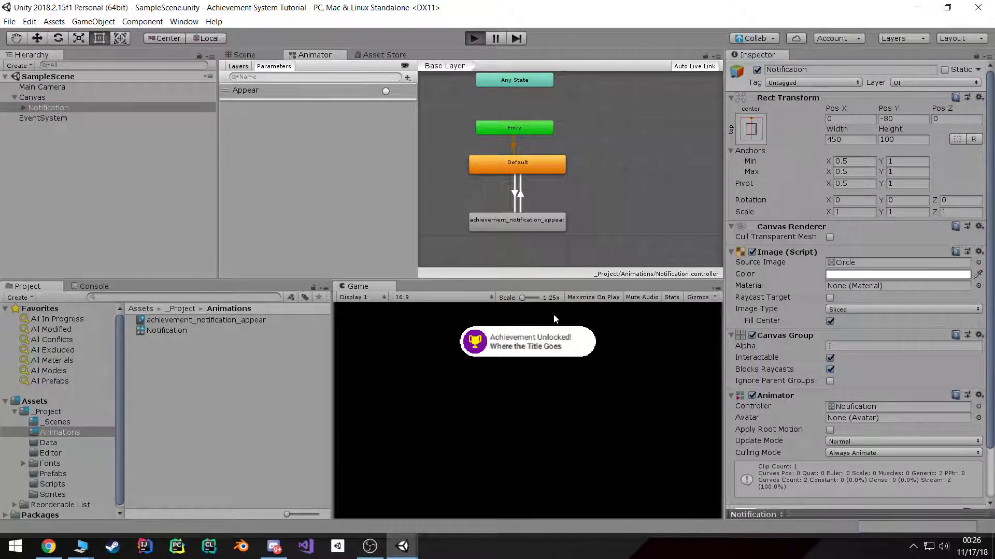
{"action": "left_click", "coordinate": [472, 40]}
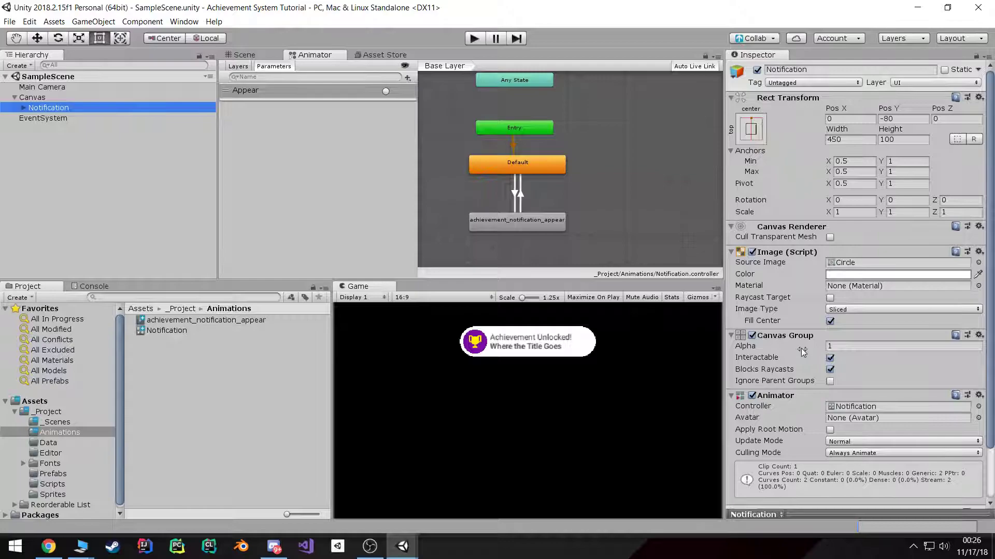
{"action": "left_click_drag", "start_coordinate": [802, 352], "coordinate": [775, 352]}
- Enter Play mode and fire the Appear trigger twice to watch the notification pop up
{"action": "left_click", "coordinate": [473, 38]}
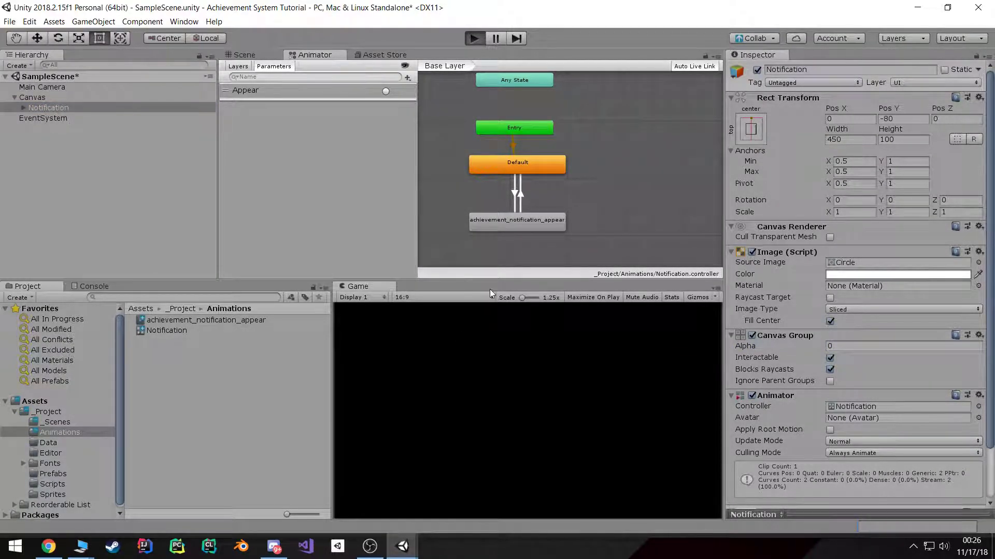
{"action": "left_click", "coordinate": [107, 108]}
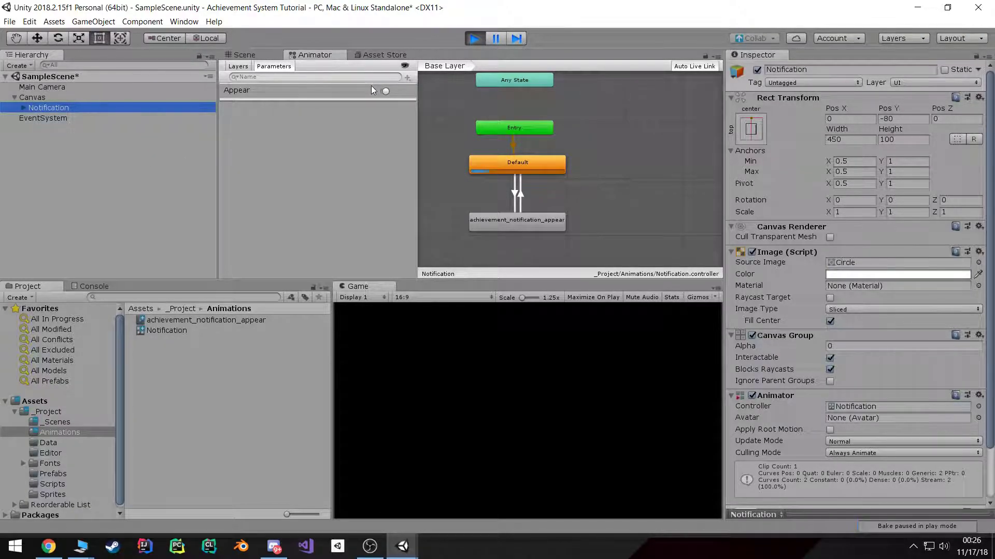
{"action": "left_click", "coordinate": [386, 91]}
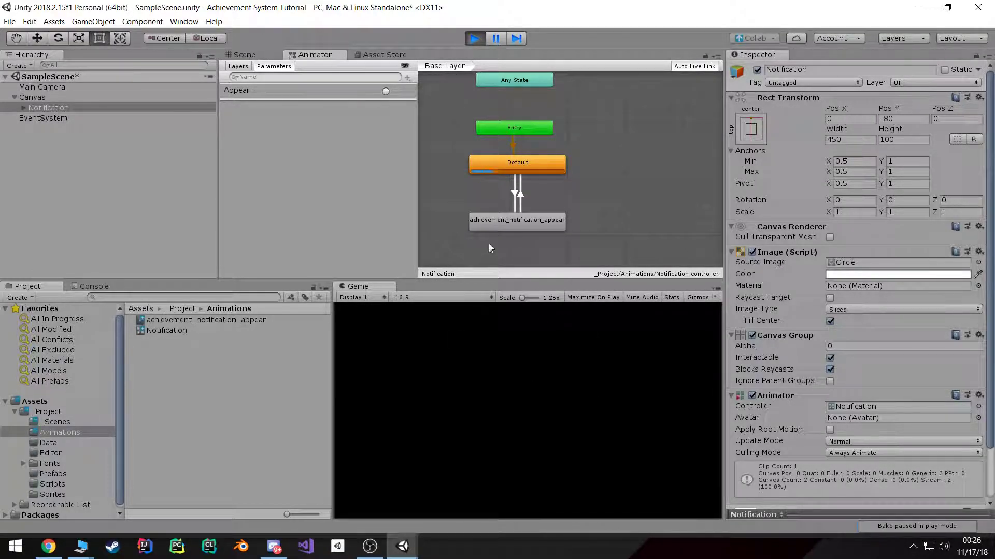
{"action": "left_click", "coordinate": [386, 88]}
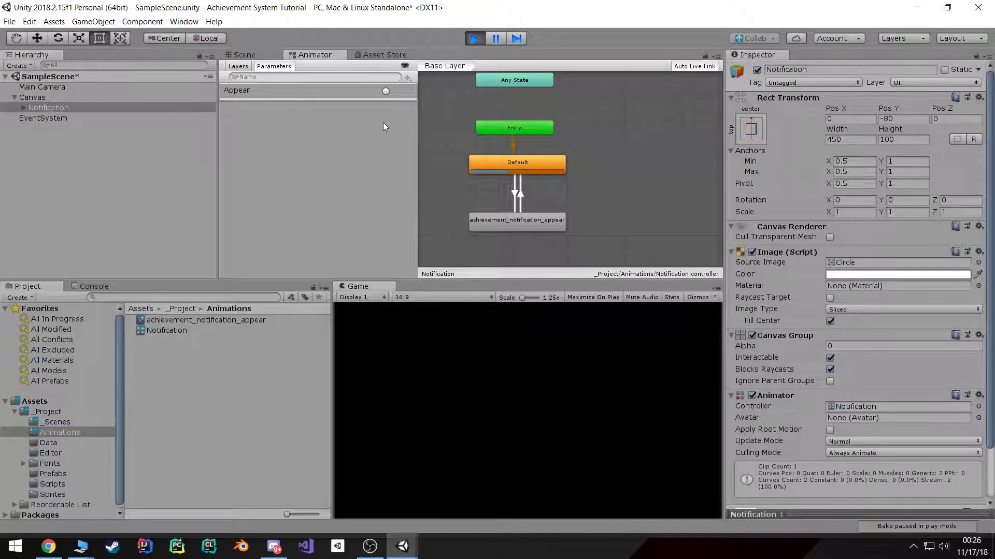